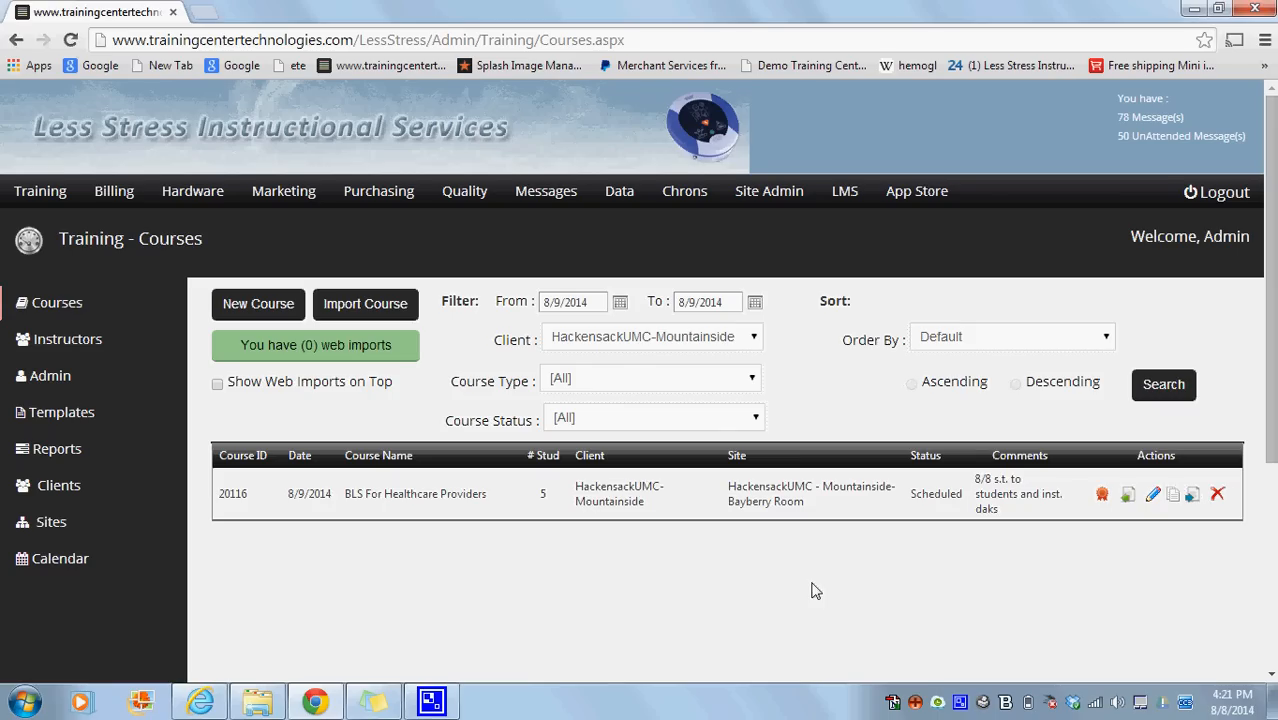
Switch to Internet Explorer and open the enrollment form for the August 09, 2014 BLS For Healthcare Providers class.
left_click(200, 701)
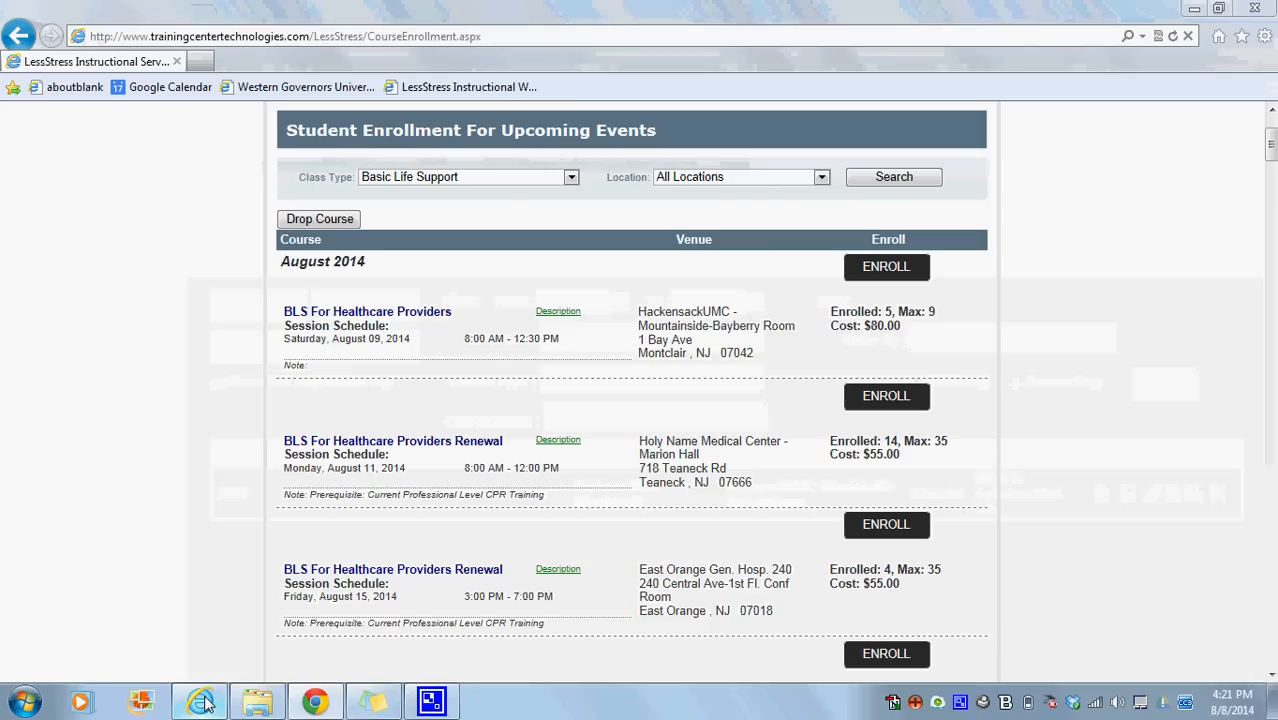
mouse_move(599, 348)
left_mouse_down()
mouse_move(542, 317)
mouse_move(308, 320)
left_mouse_up()
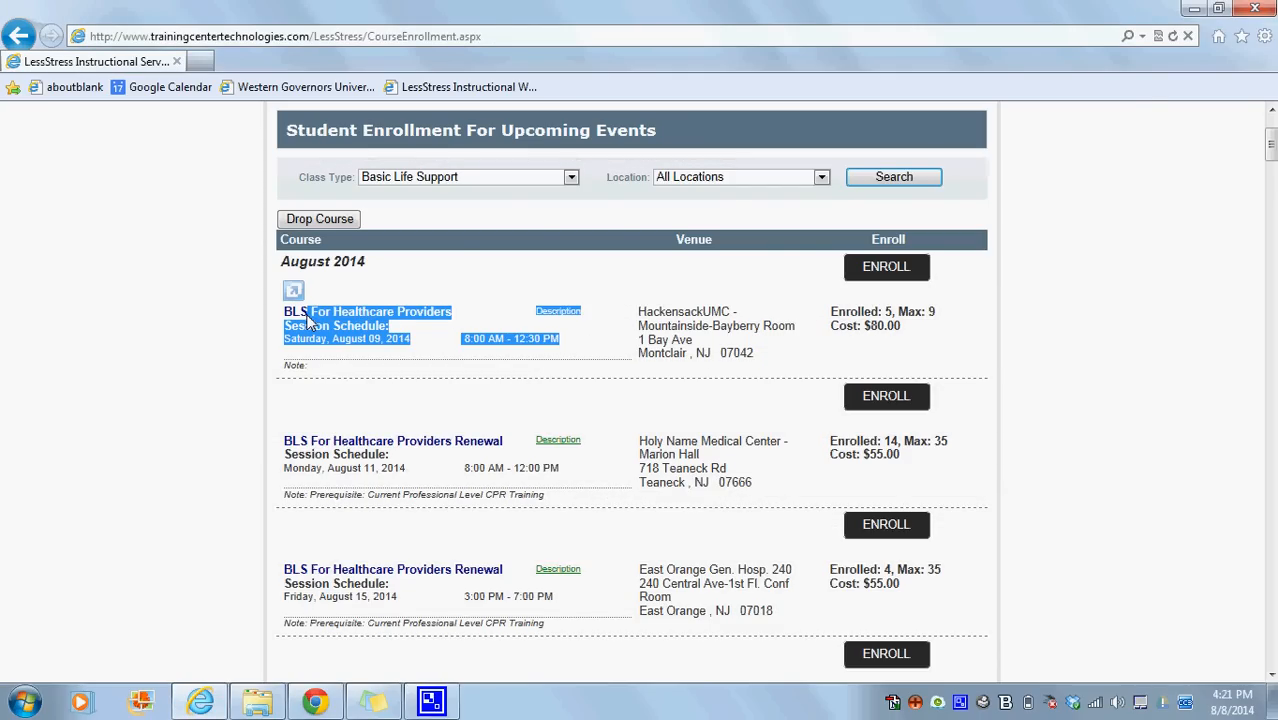
left_click(294, 316)
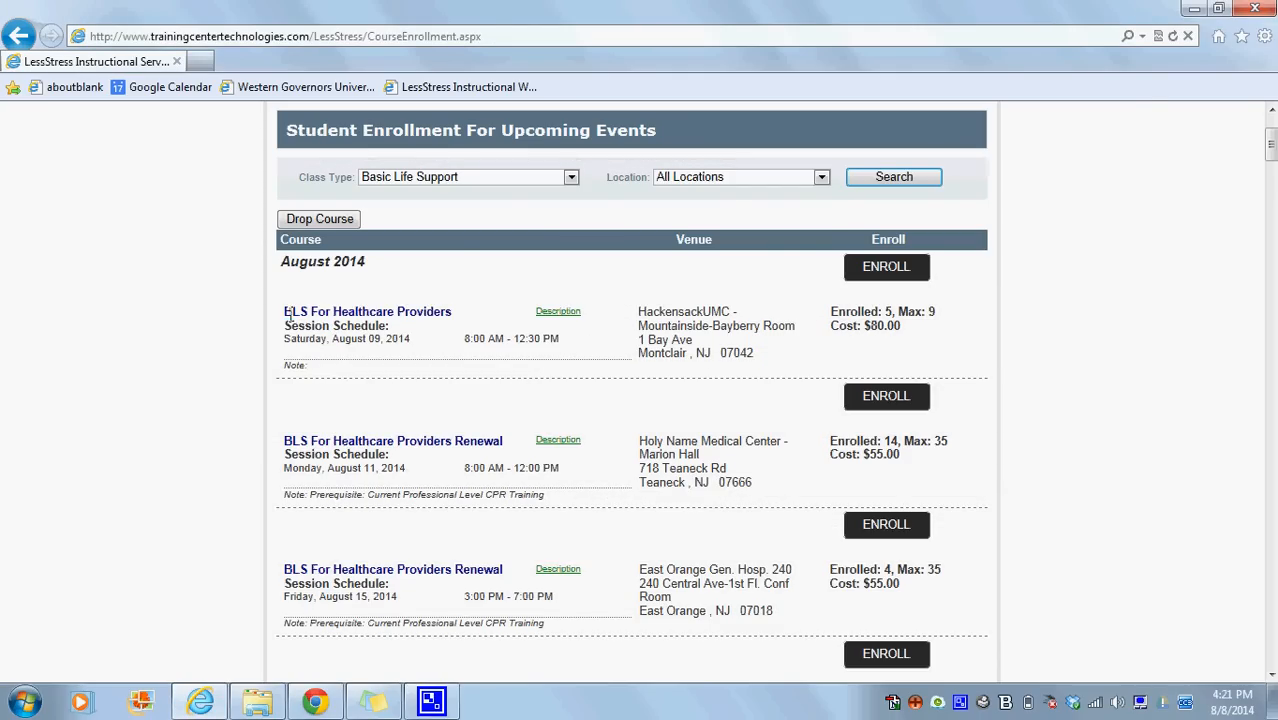
left_click_drag(285, 316, 456, 325)
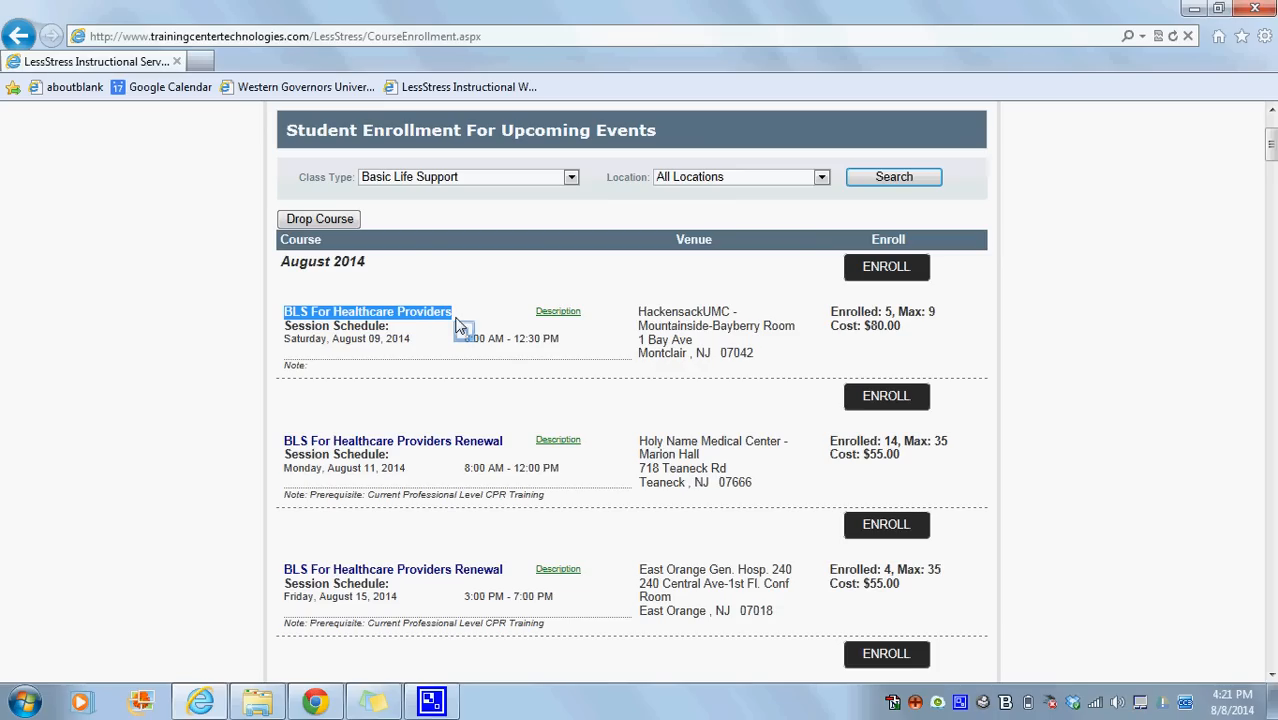
left_click(880, 272)
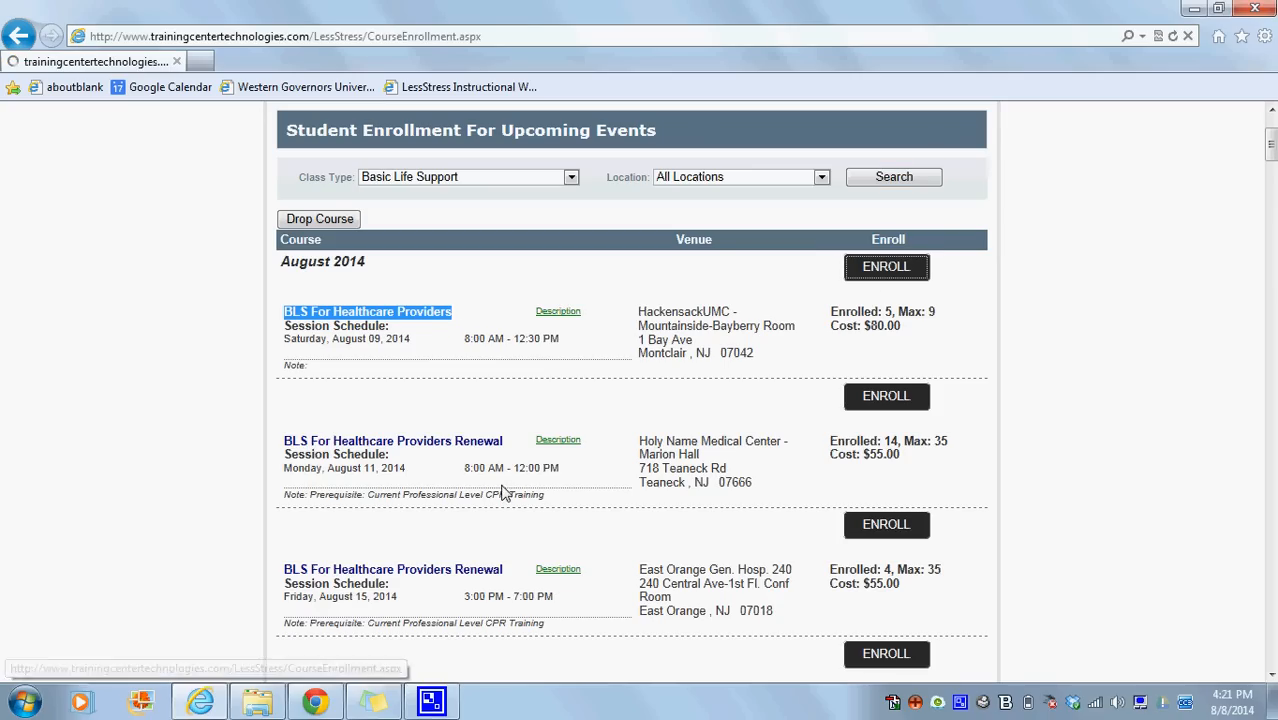
Switch to Chrome and review the billing invoices and client filter for HackensackUMC-Mountainside.
left_click(325, 702)
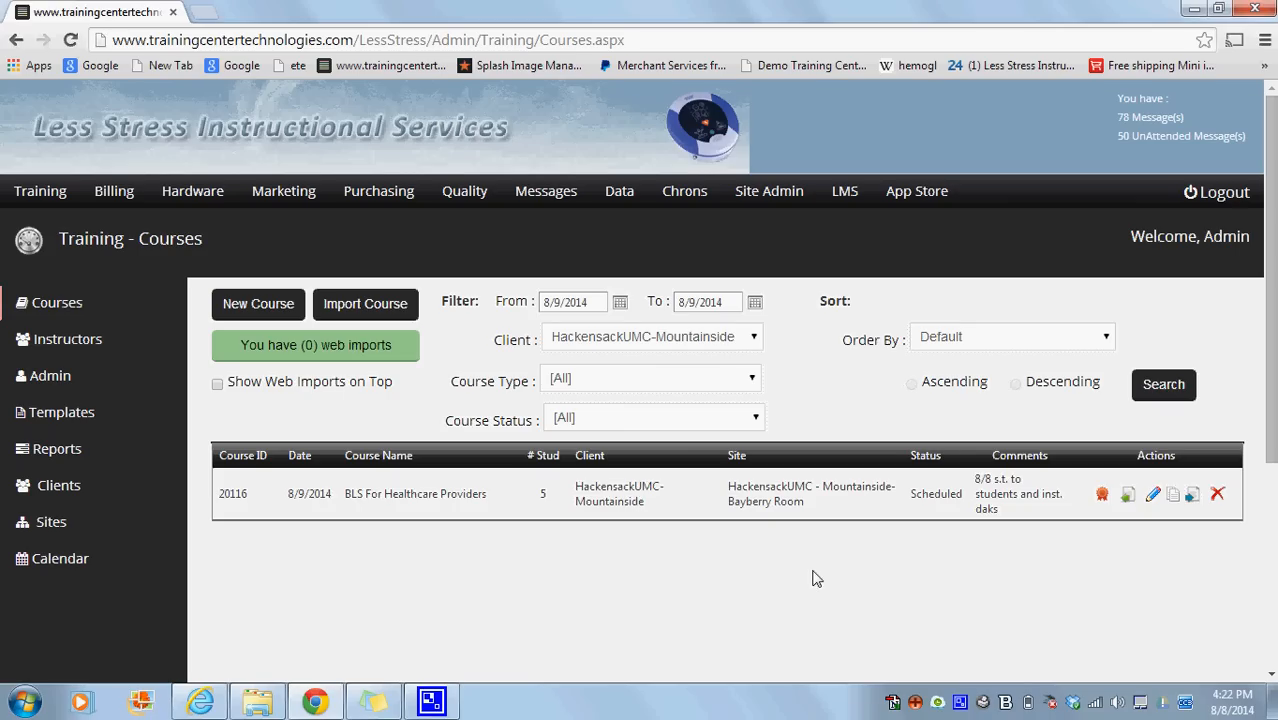
left_click(124, 199)
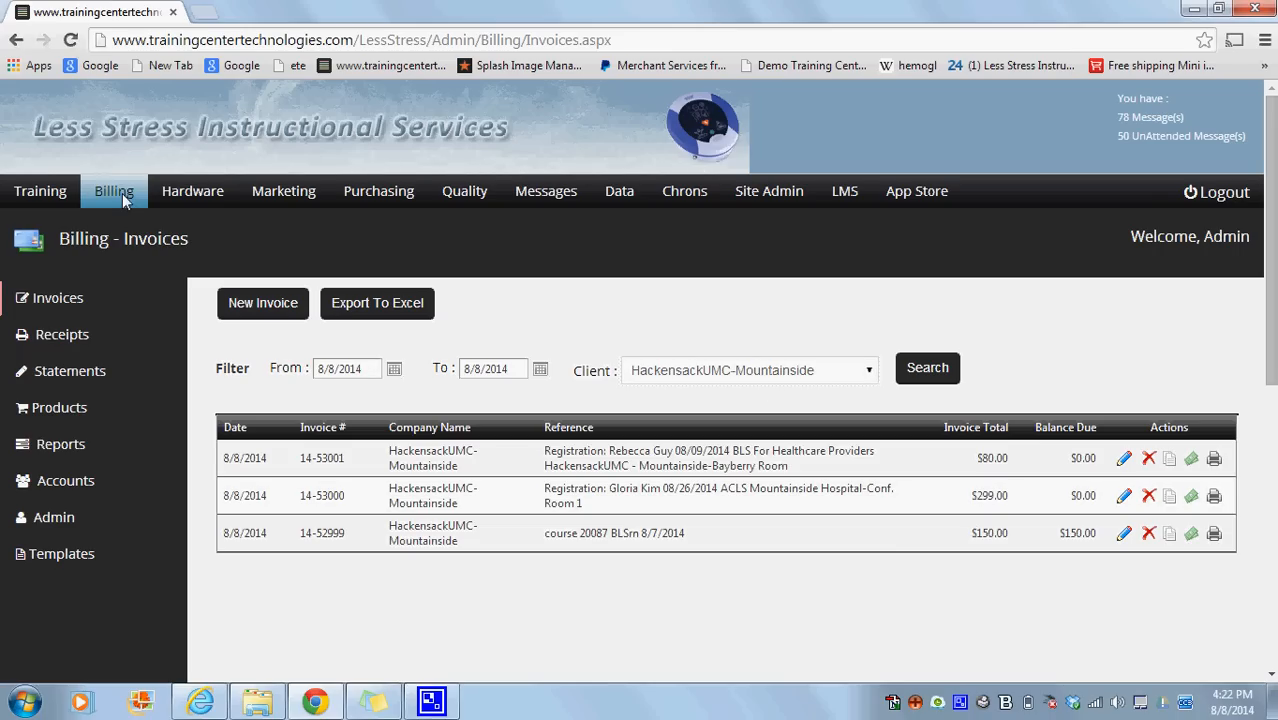
left_click(866, 375)
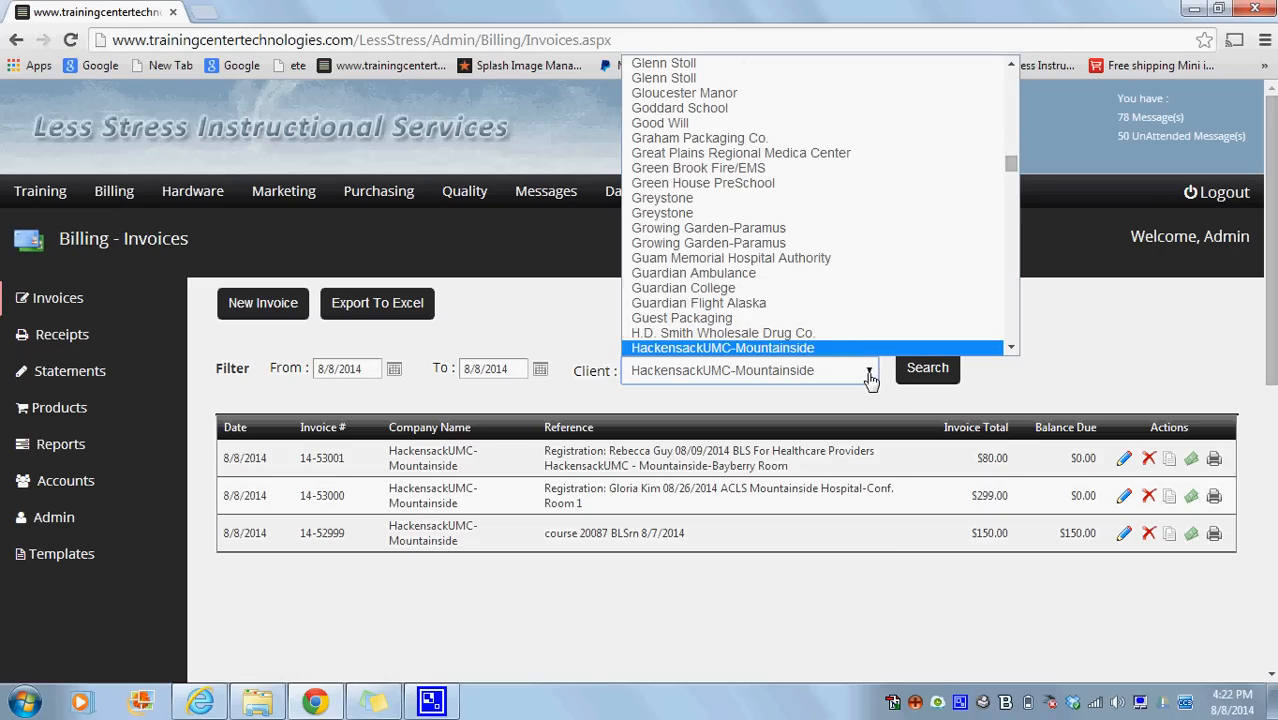
left_click(869, 376)
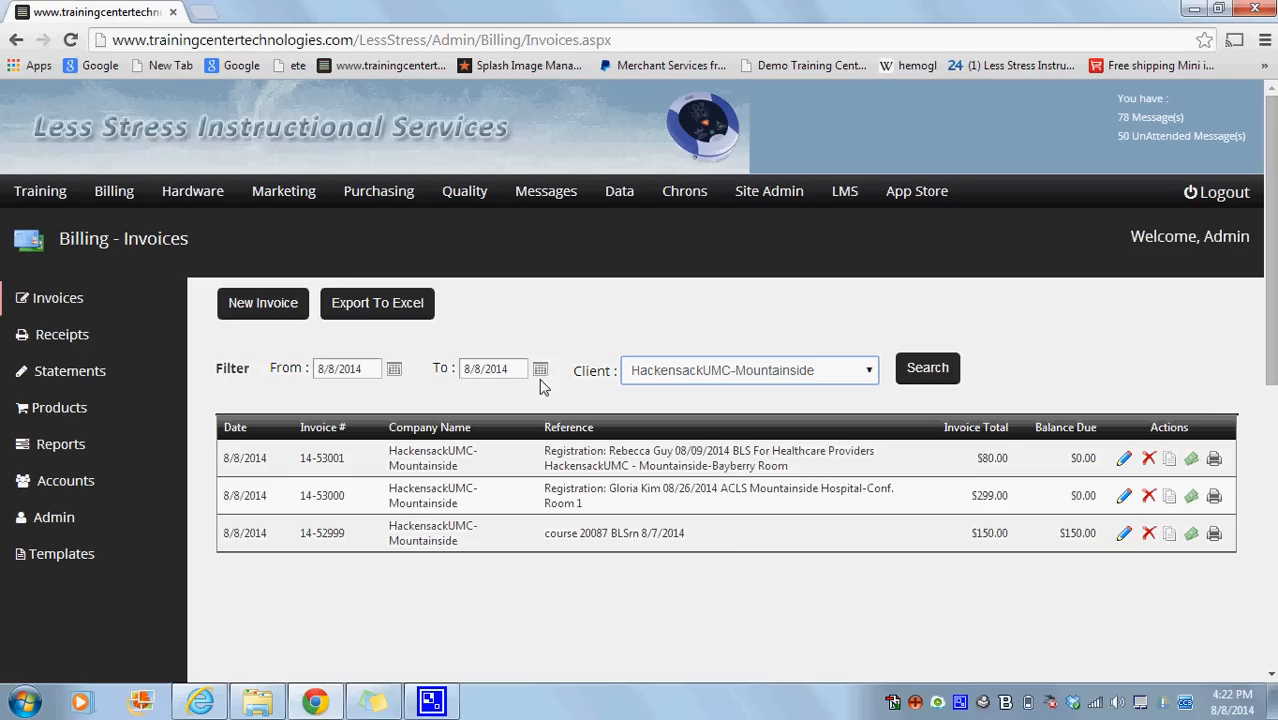
Open the Data Link page of the 8/9/2014 BLS For Healthcare Providers course and check its linked billing account.
left_click(40, 200)
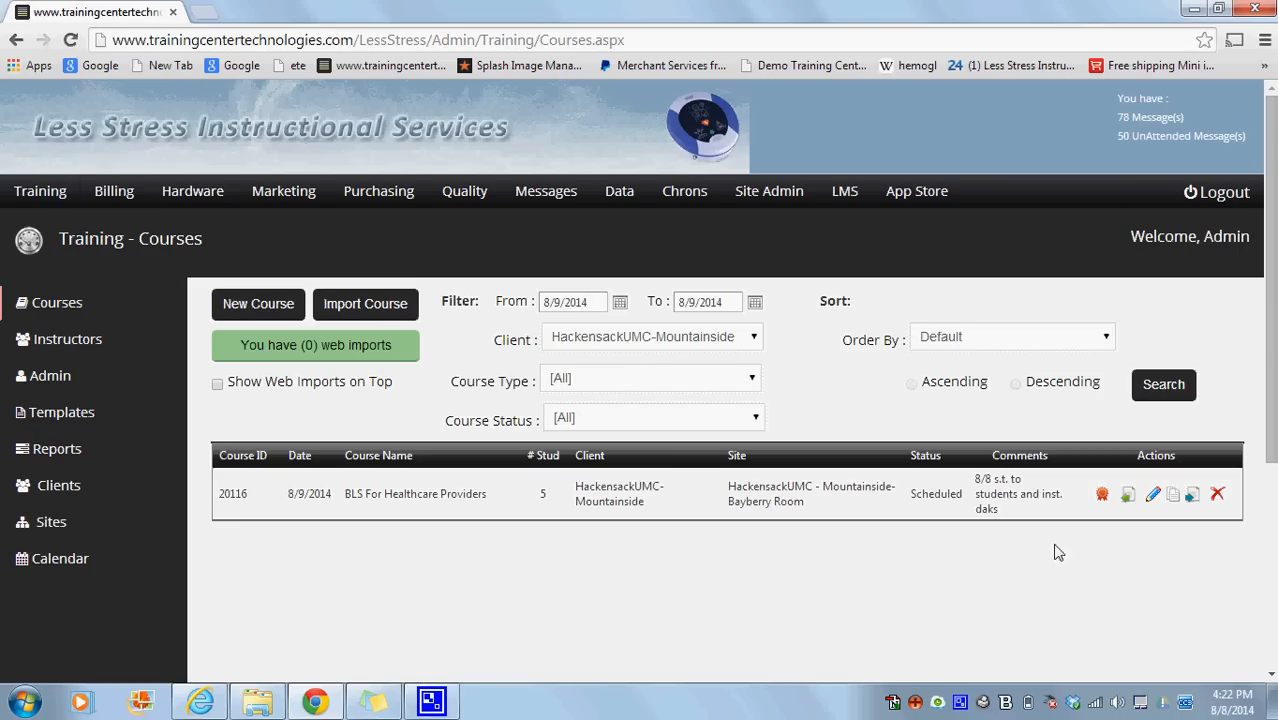
left_click(1193, 497)
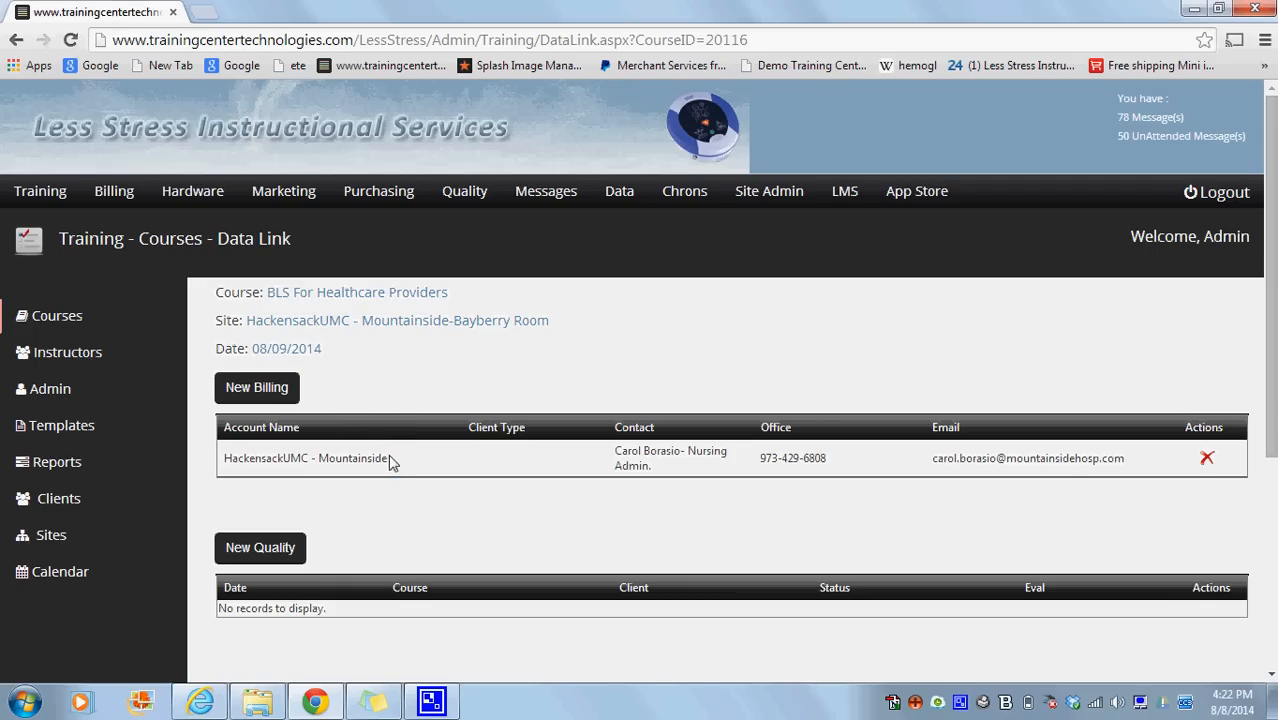
left_click_drag(390, 460, 217, 457)
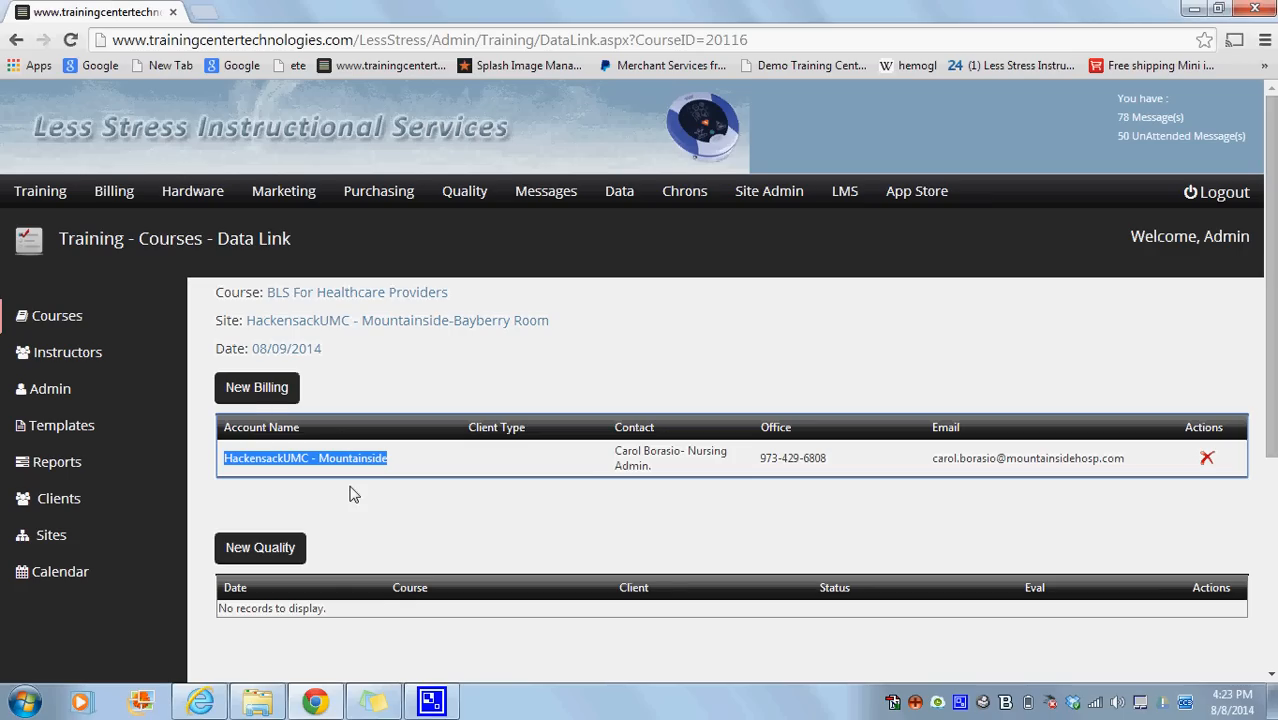
Search the billing clients for "Mountain" and link the HackensackUMC - Mountainside account to the course.
left_click(266, 396)
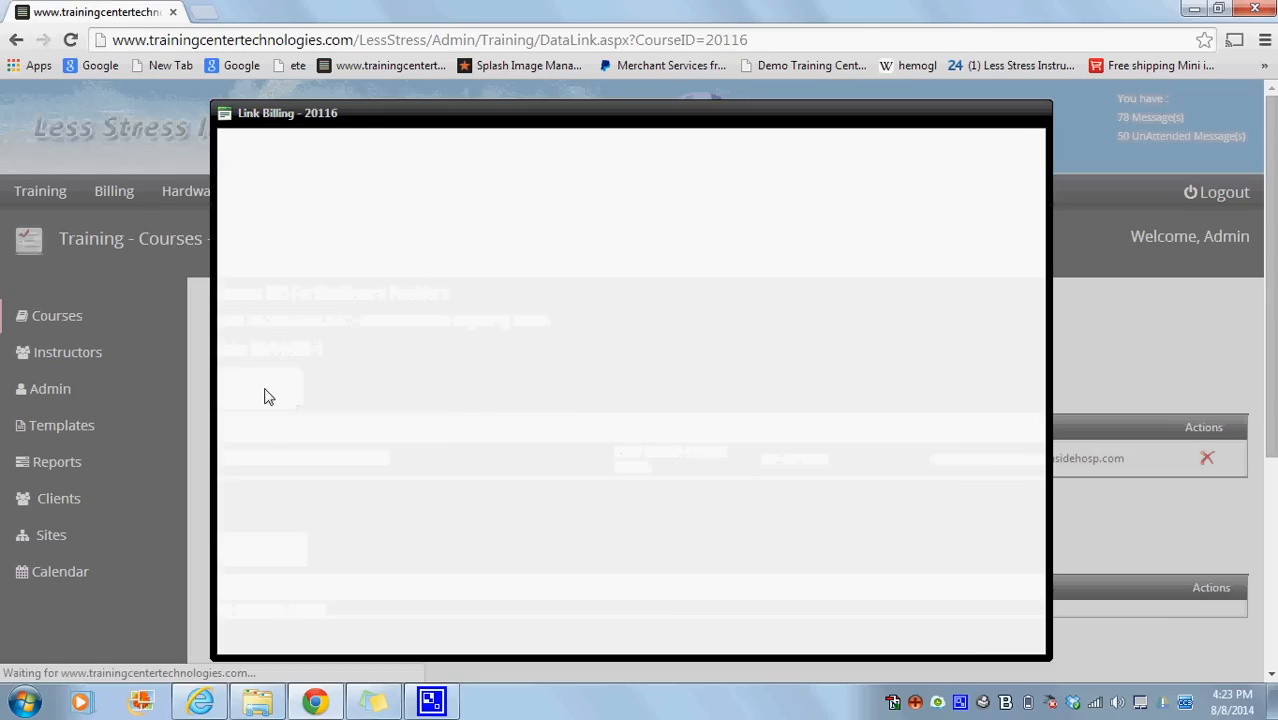
left_click(418, 232)
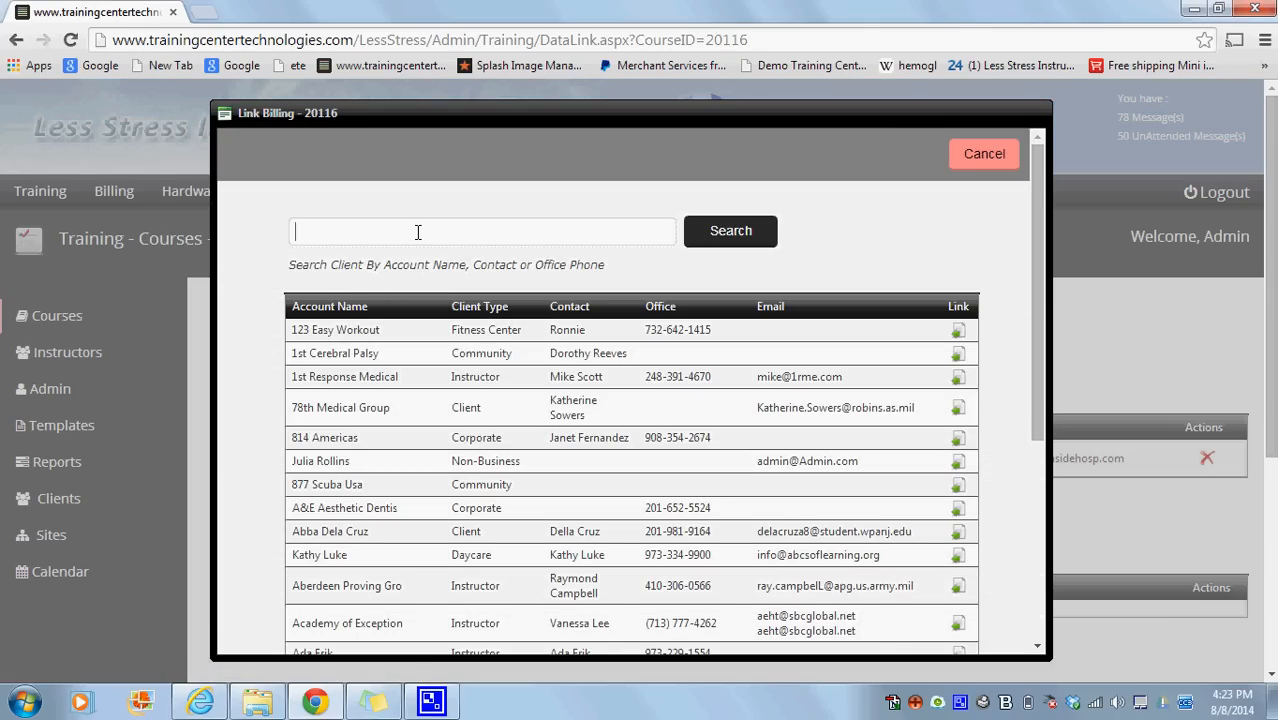
type("Mount")
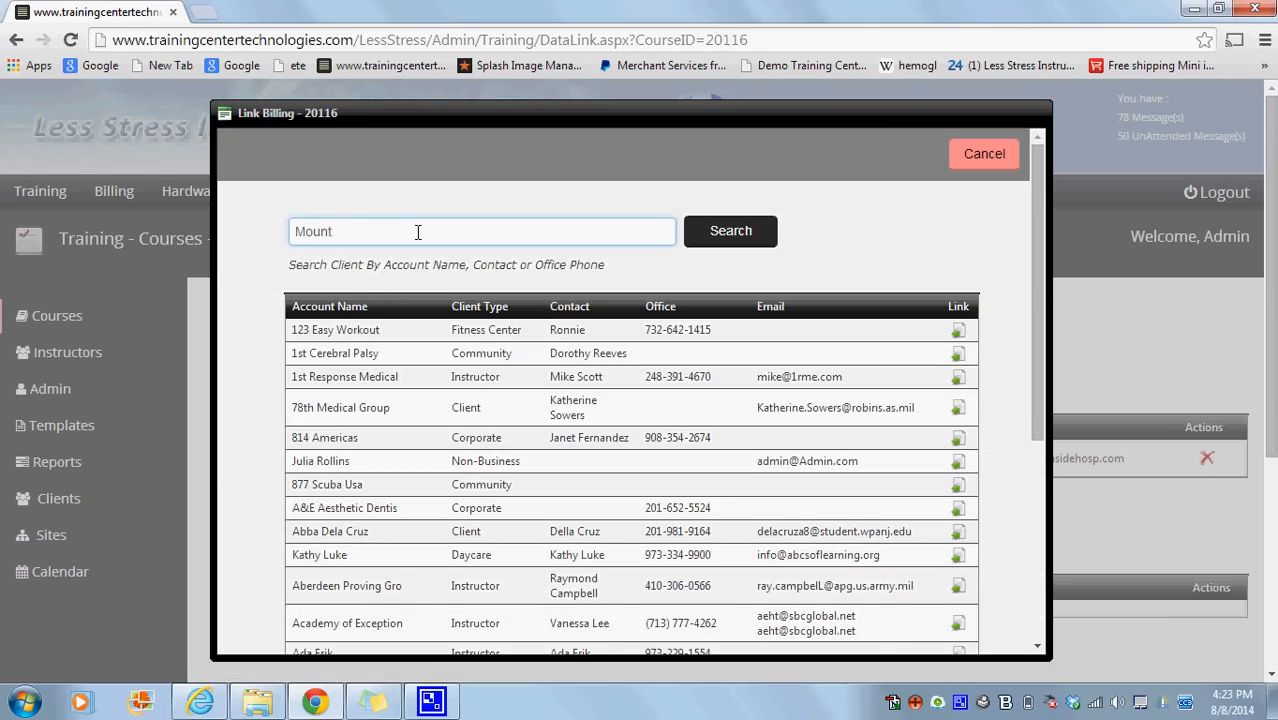
type("ain")
left_click(728, 229)
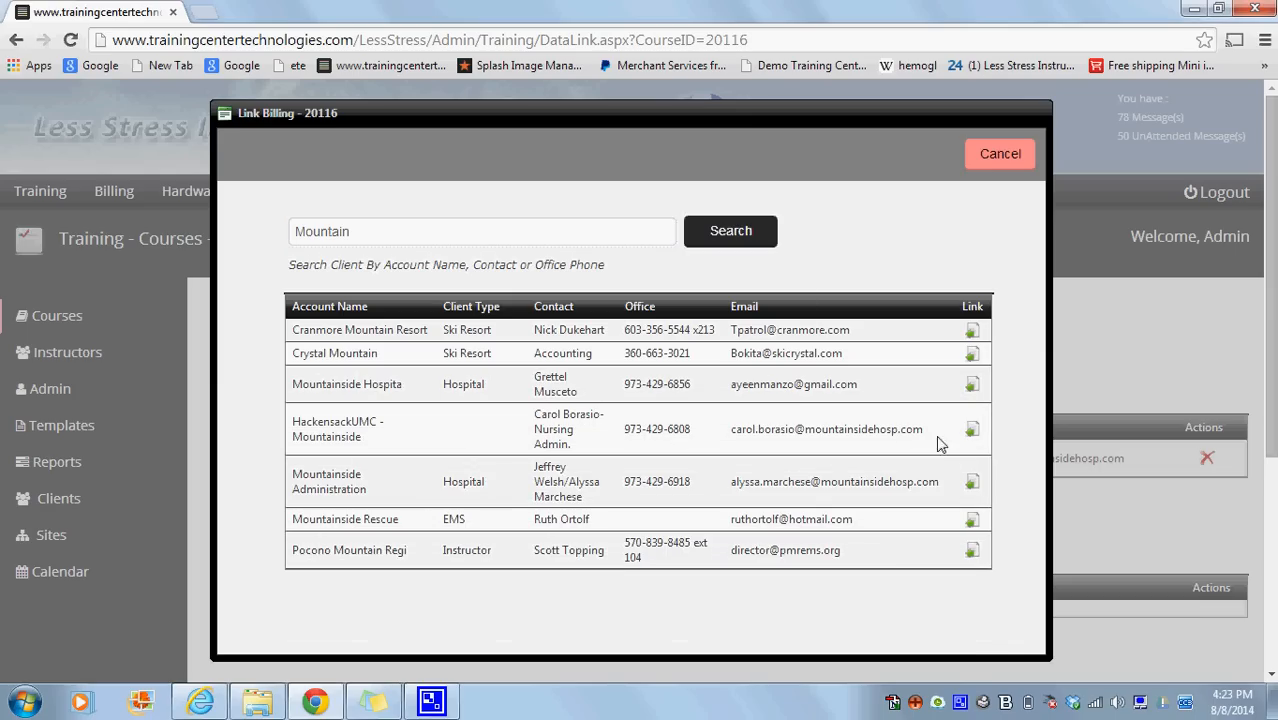
left_click(972, 429)
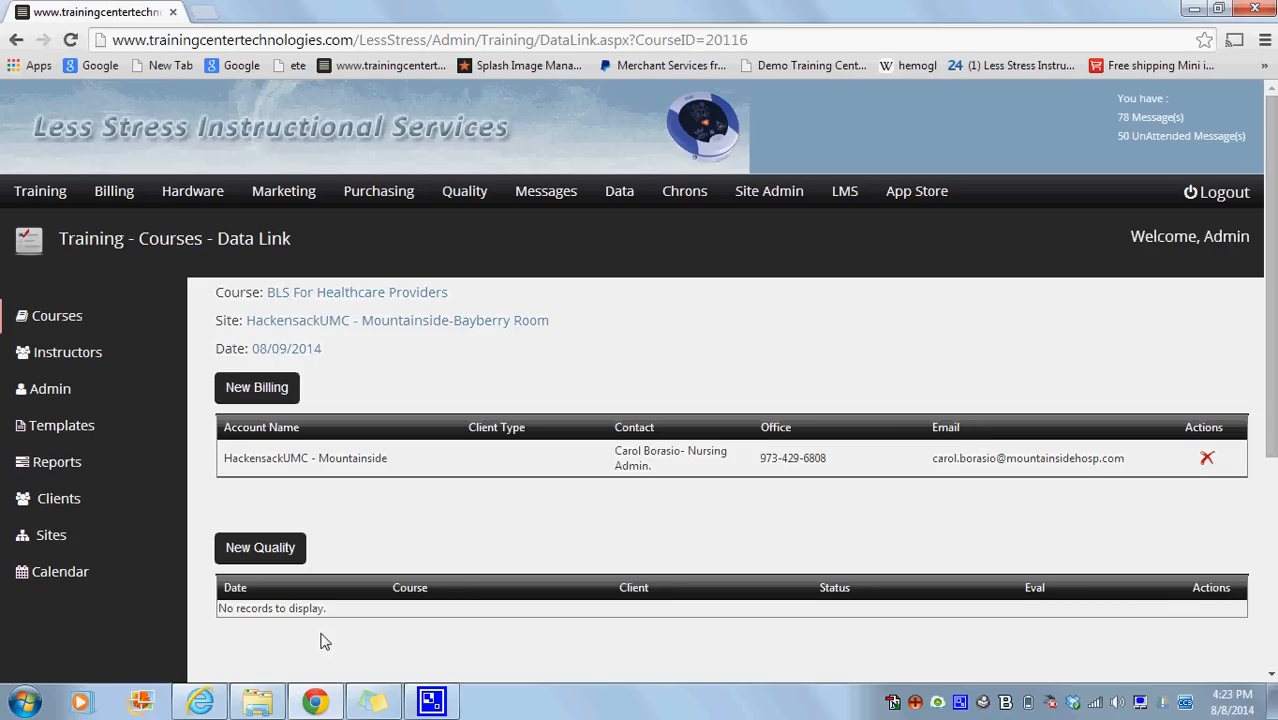
Switch to Internet Explorer and enter the student's first name, last name and street address in the enrollment form.
left_click(211, 707)
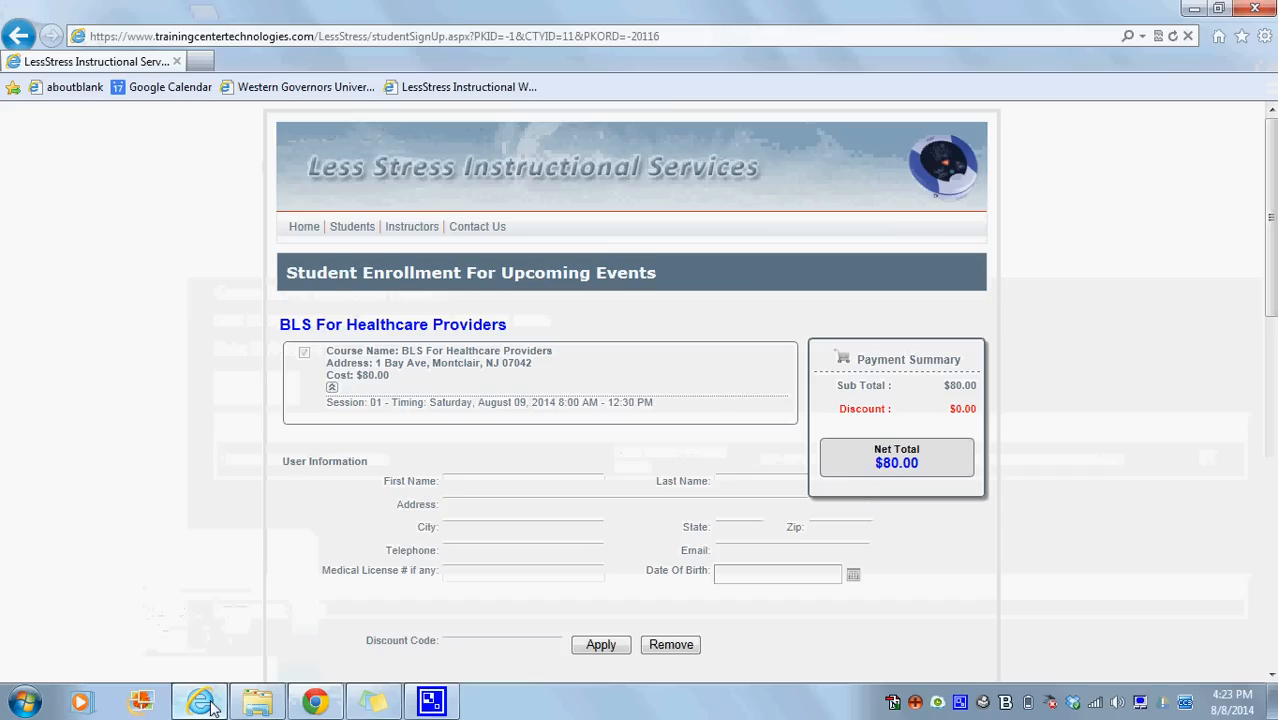
left_click(467, 479)
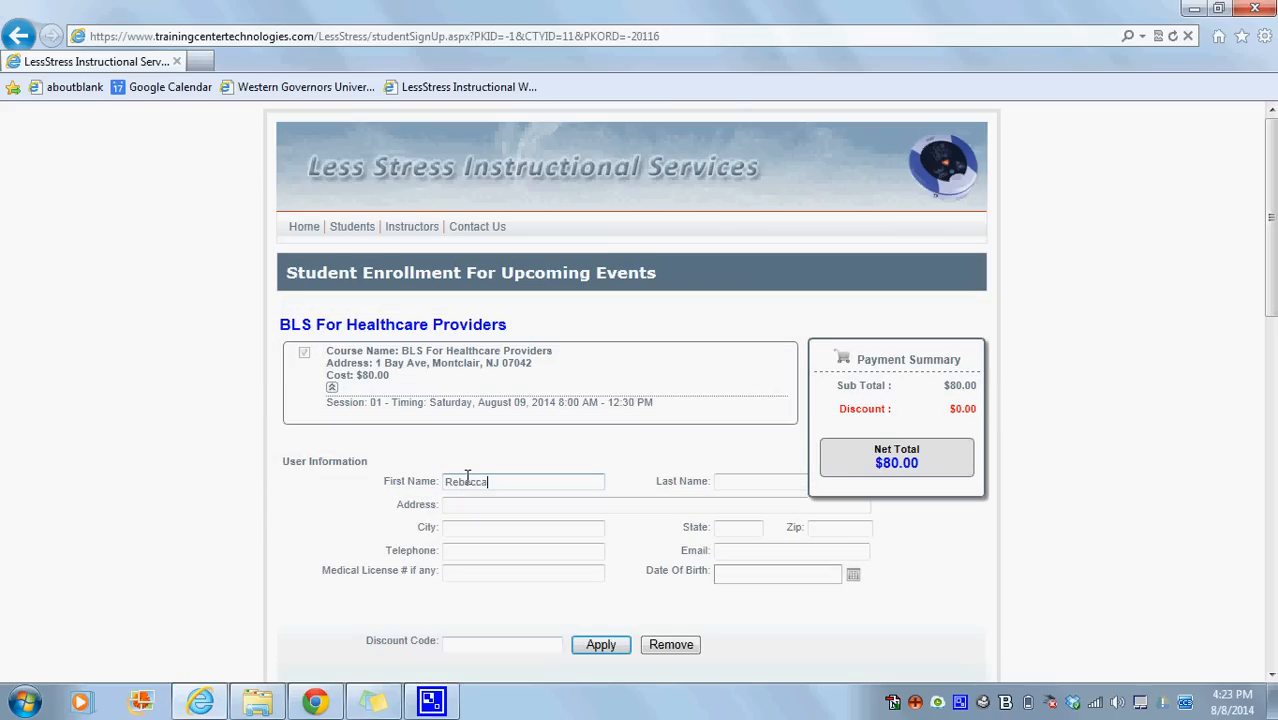
key("Tab")
key("Tab")
type("12")
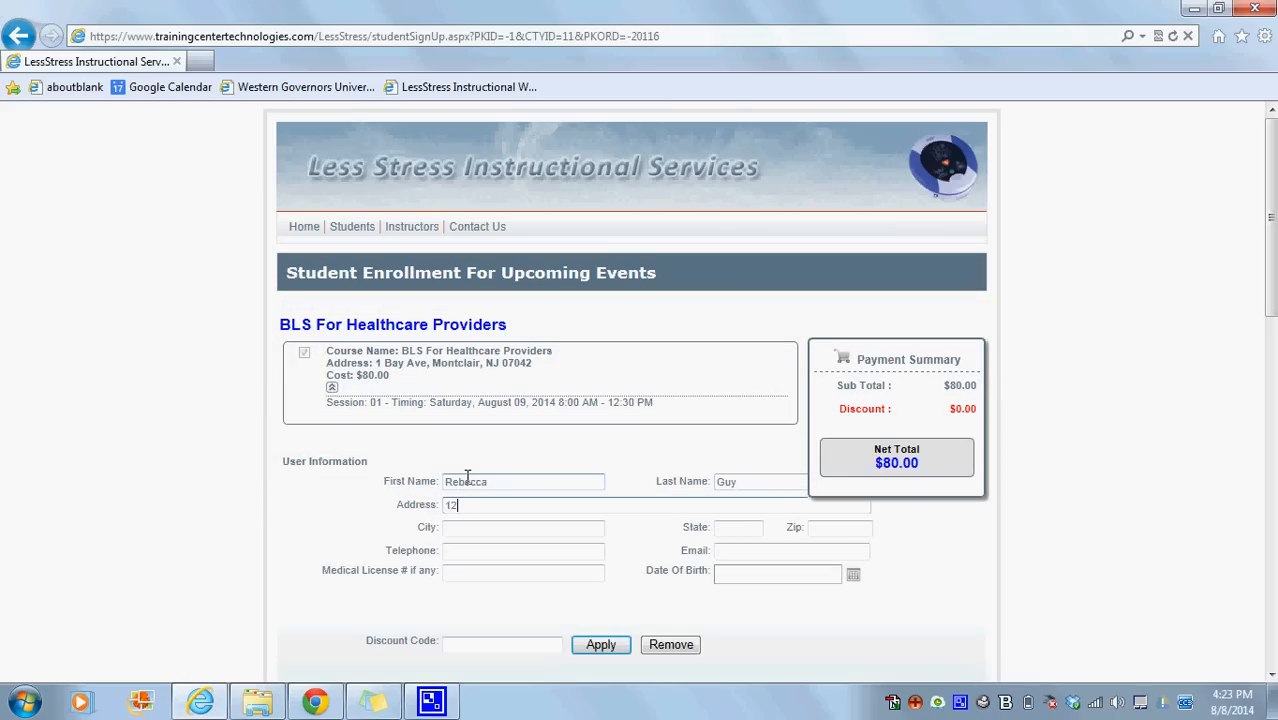
type("3 Main Street")
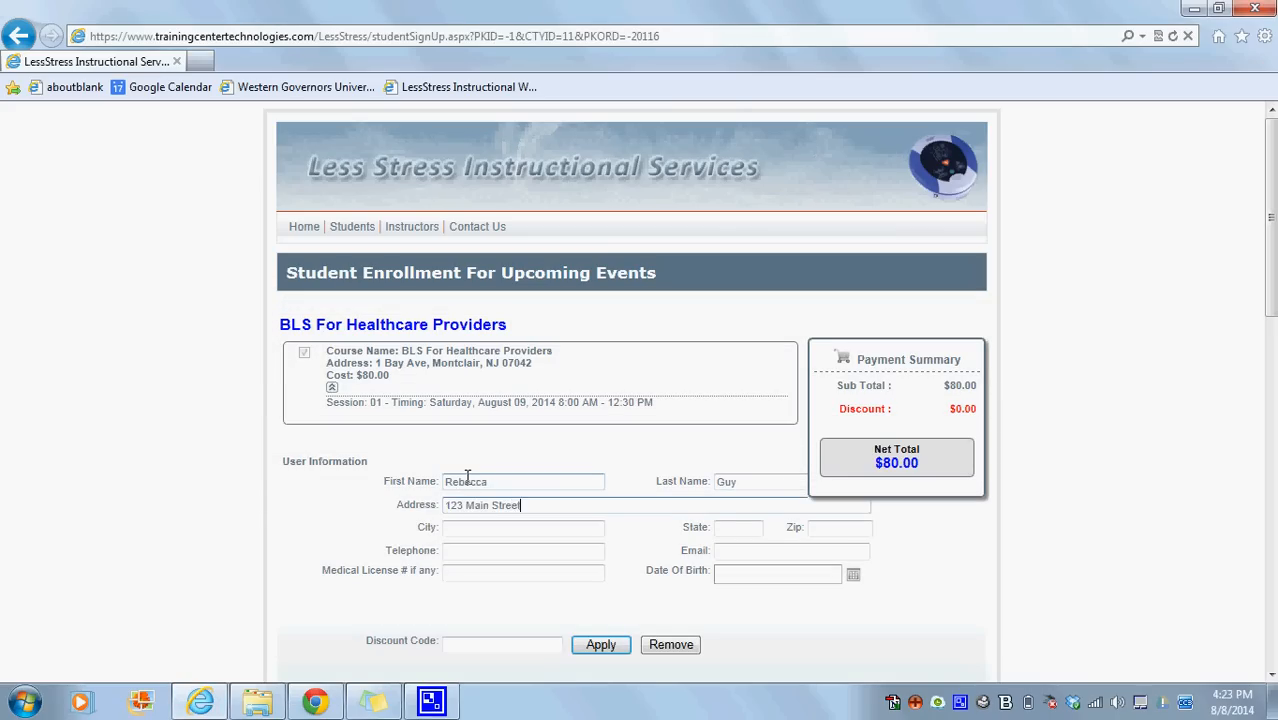
Enter the student's city, state and zip code.
key("Tab")
type("Anytown")
key("Tab")
type("NJ")
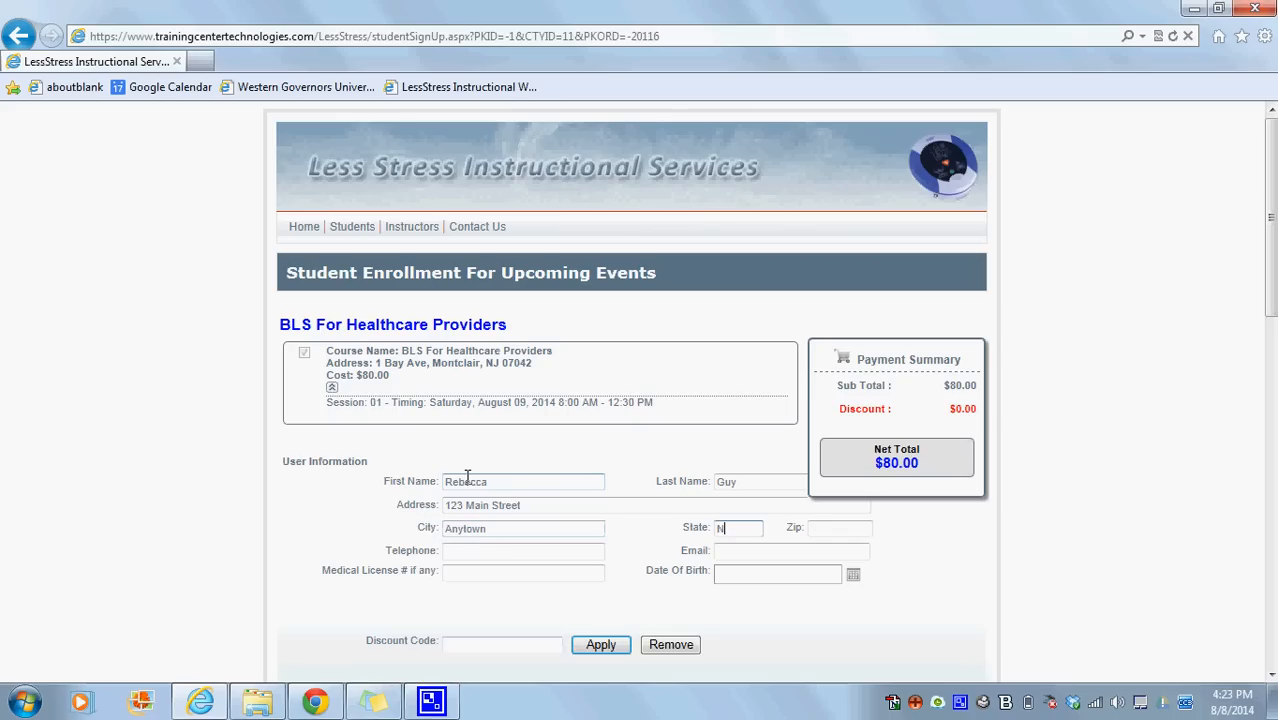
key("Tab")
type("088880")
Fill in the student's telephone number, e-mail address and medical license number.
key("Tab")
type("123-123-1234")
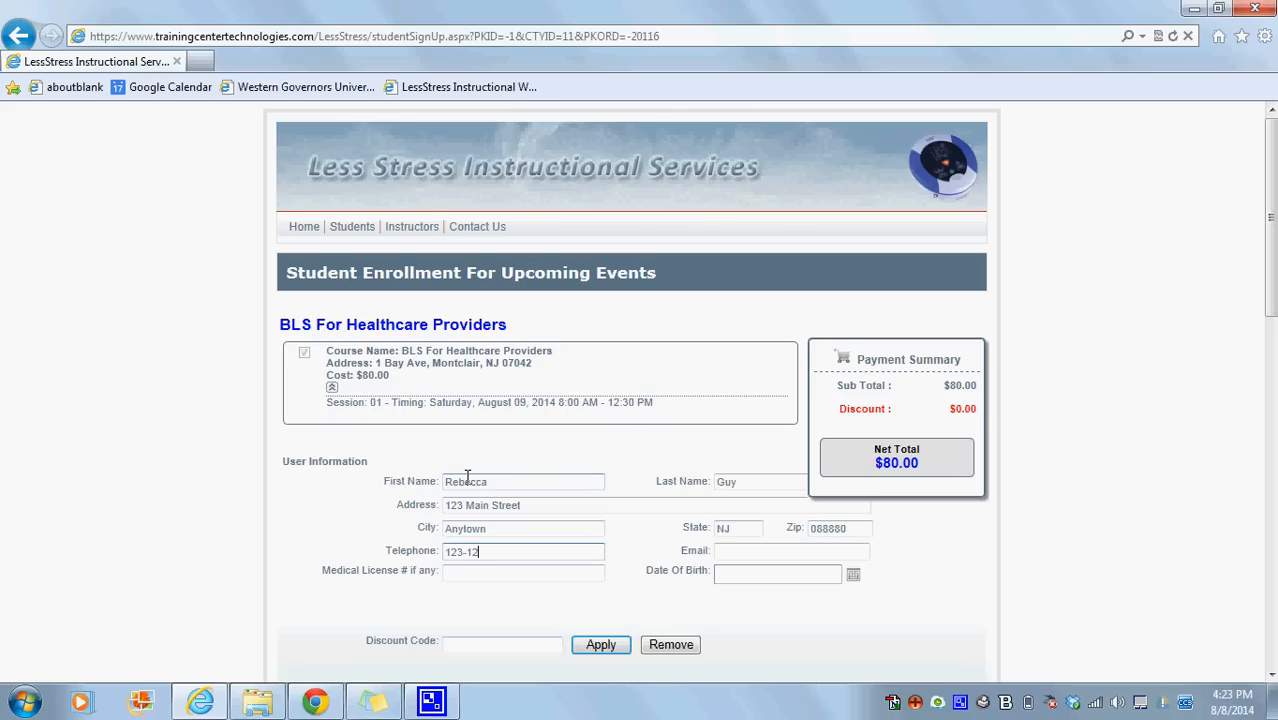
key("Tab")
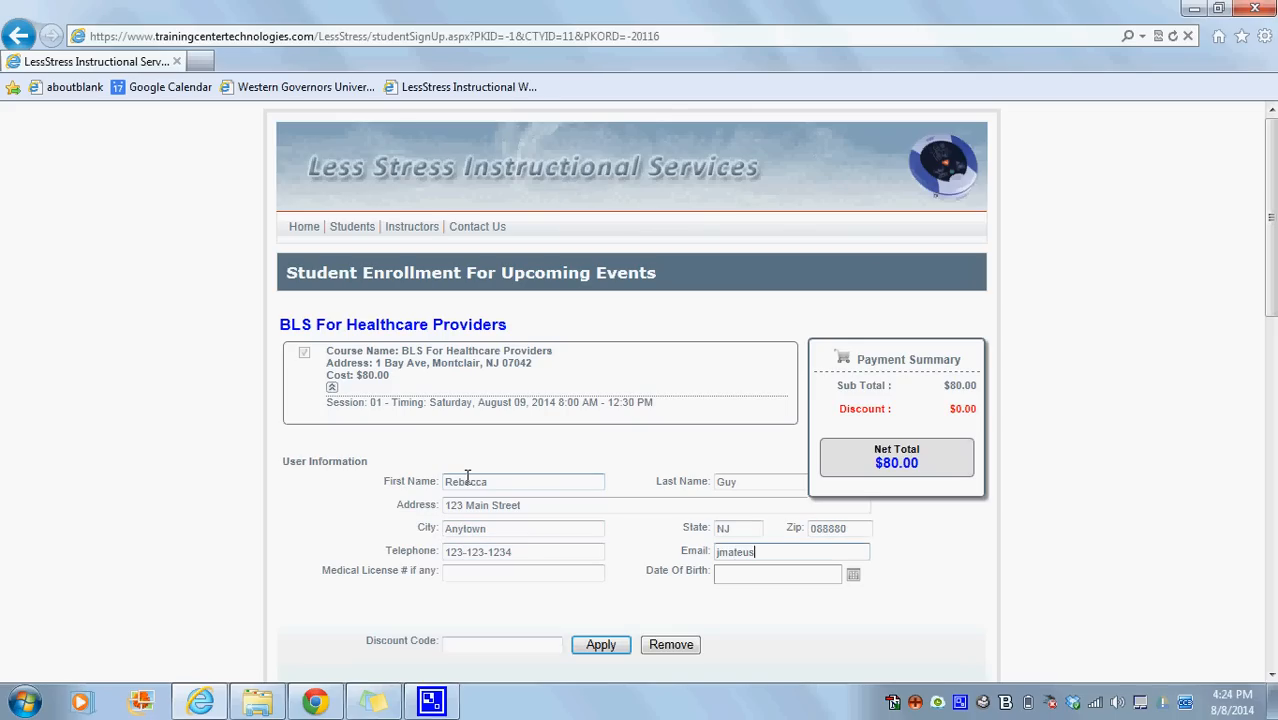
scroll(993, 285, "down", 3)
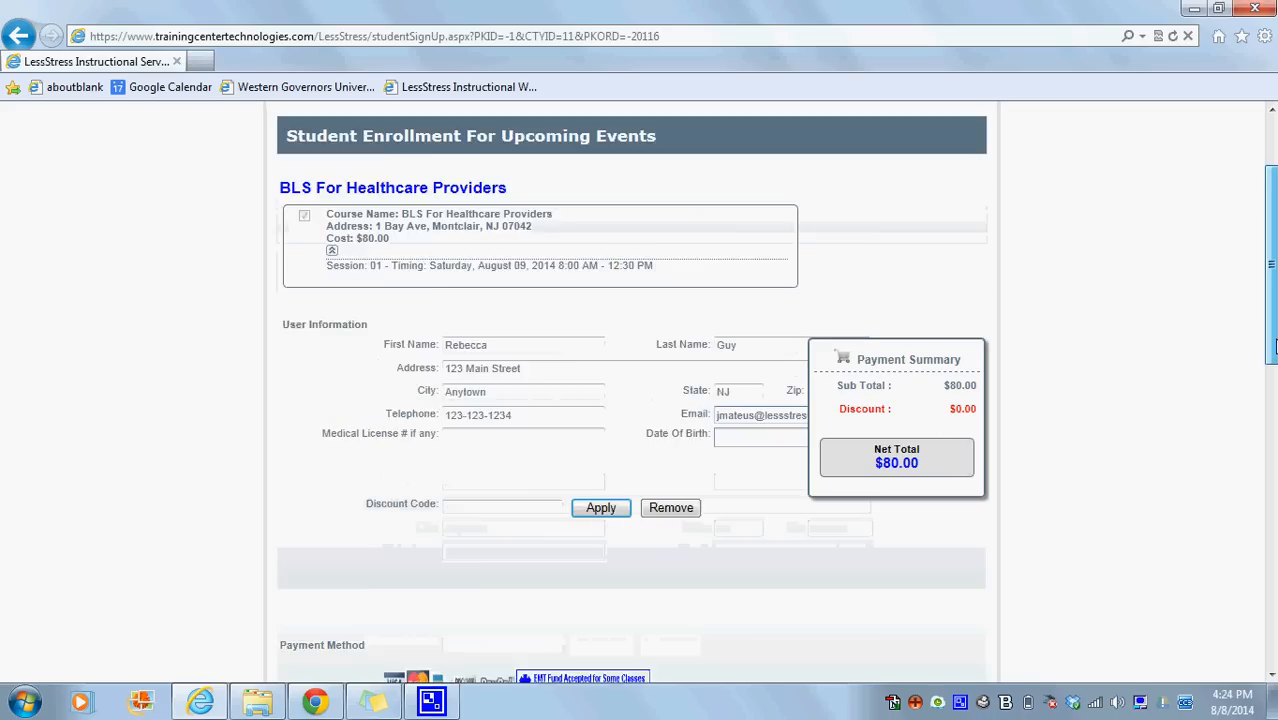
left_click(558, 341)
type("123123")
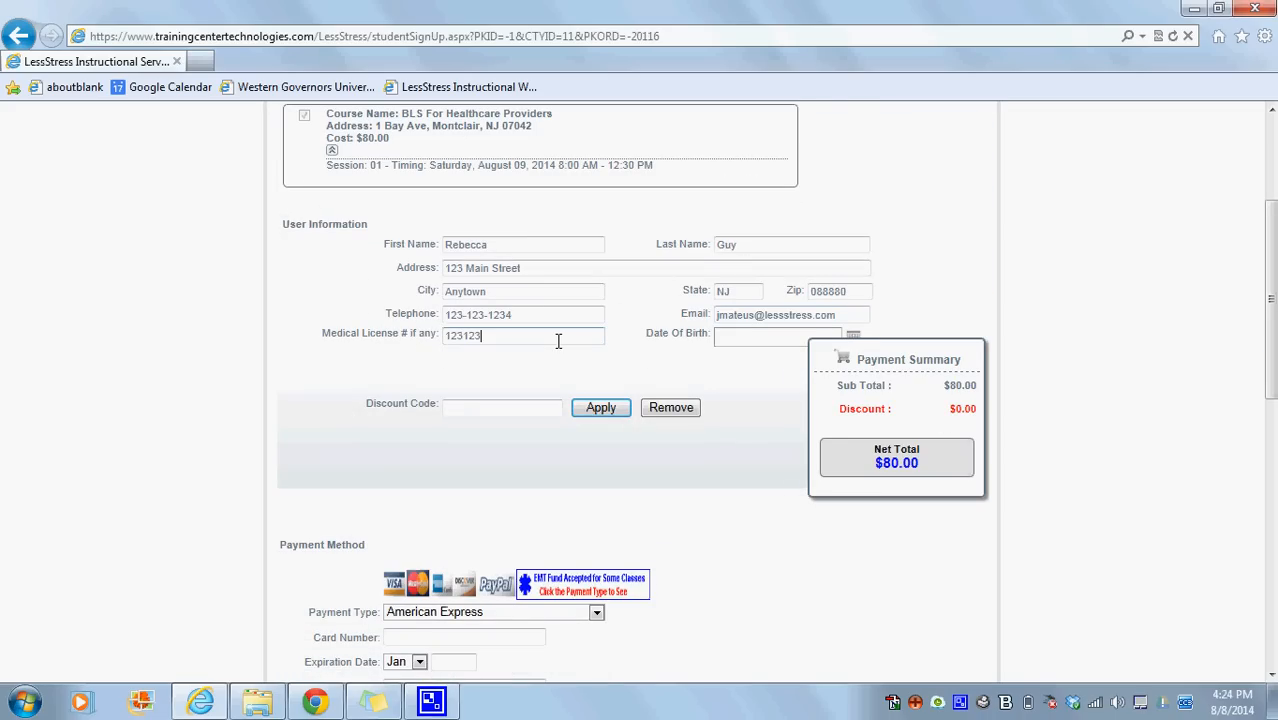
Choose Mastercard as the payment type and enter the card number.
left_click_drag(1272, 386, 1272, 485)
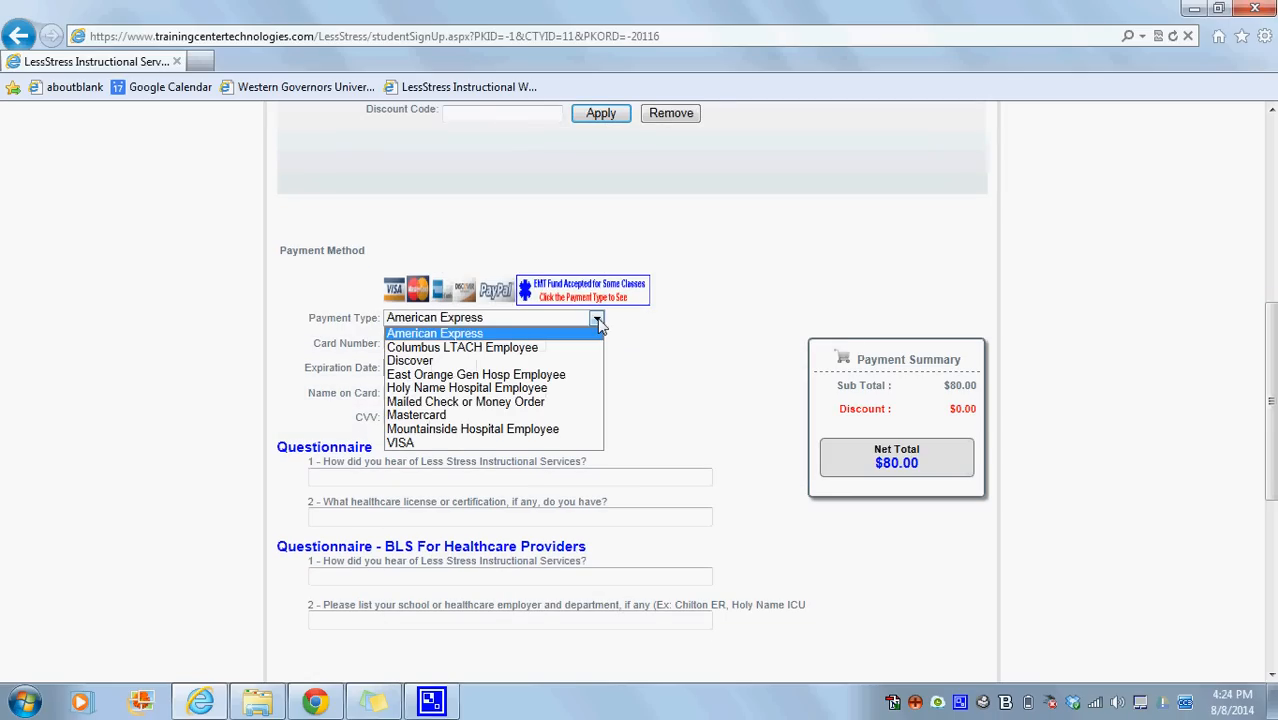
left_click(551, 416)
left_click(470, 347)
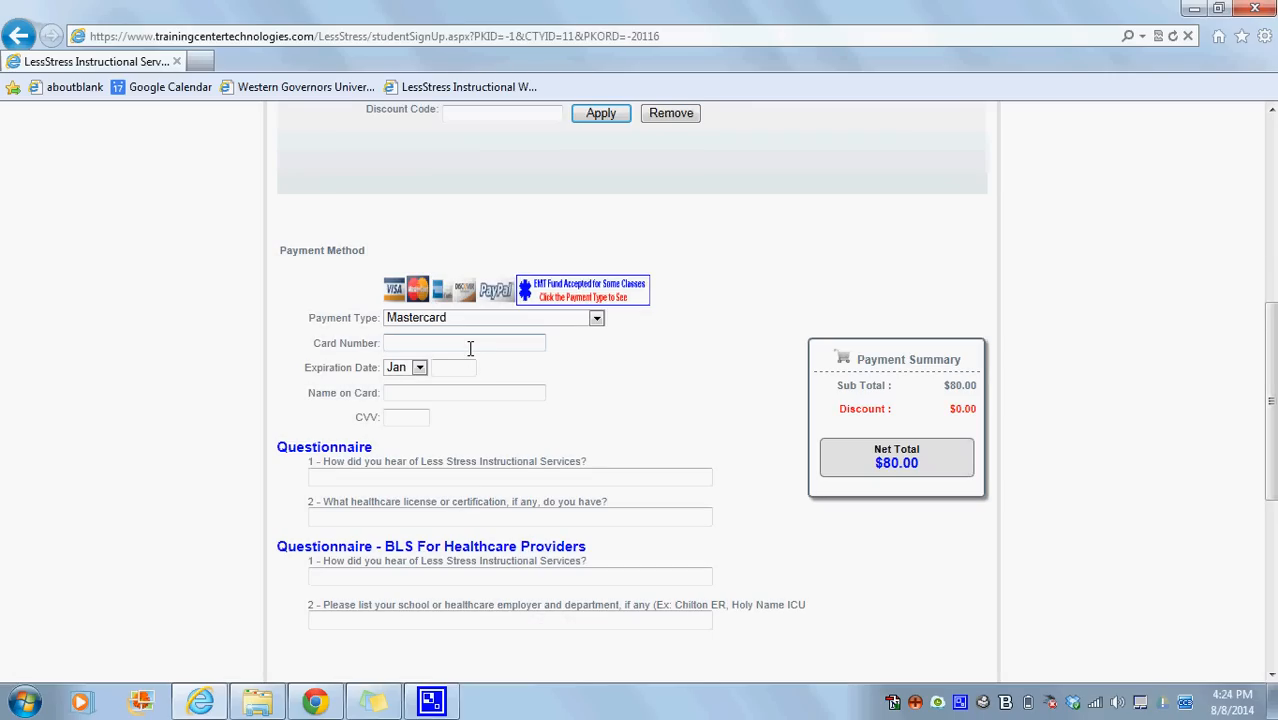
type("5444444444444444")
Set the card's expiration year to 2018 and enter the cardholder's name and the CVV.
key("Tab")
key("Tab")
type("2013")
key("Tab")
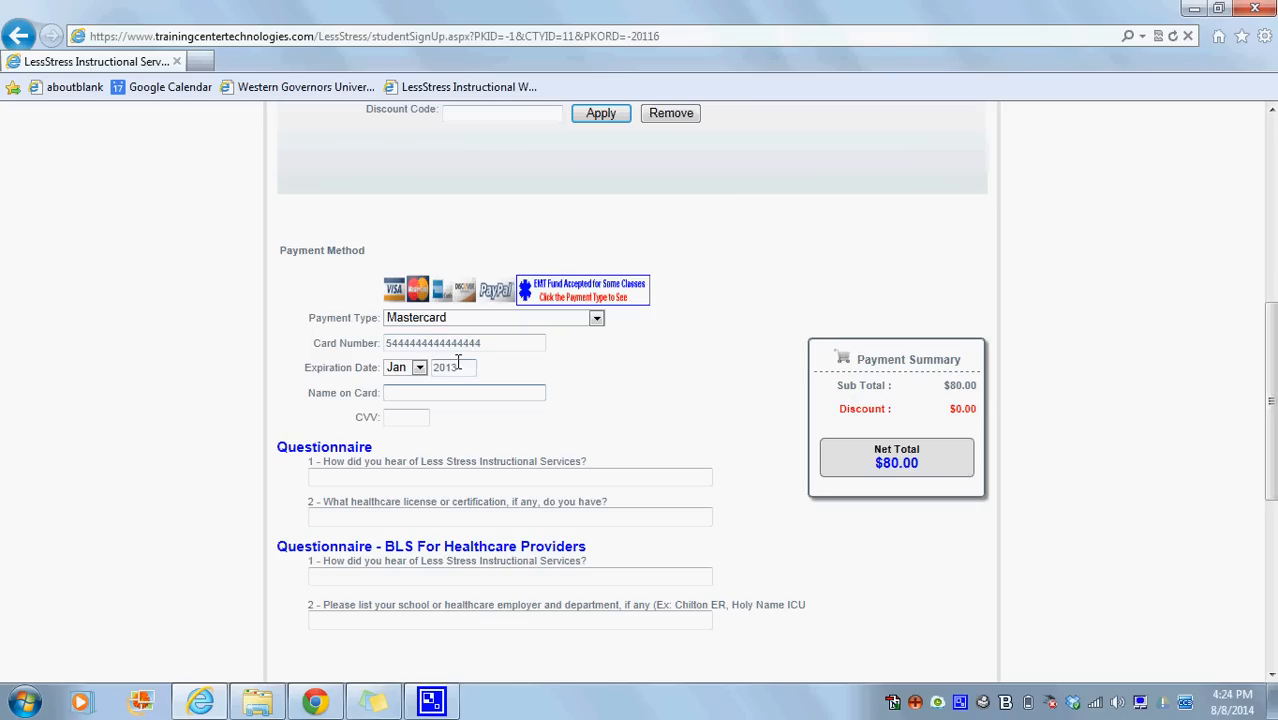
left_click(458, 367)
key("BackSpace")
type("8")
key("Tab")
key("Tab")
type("123")
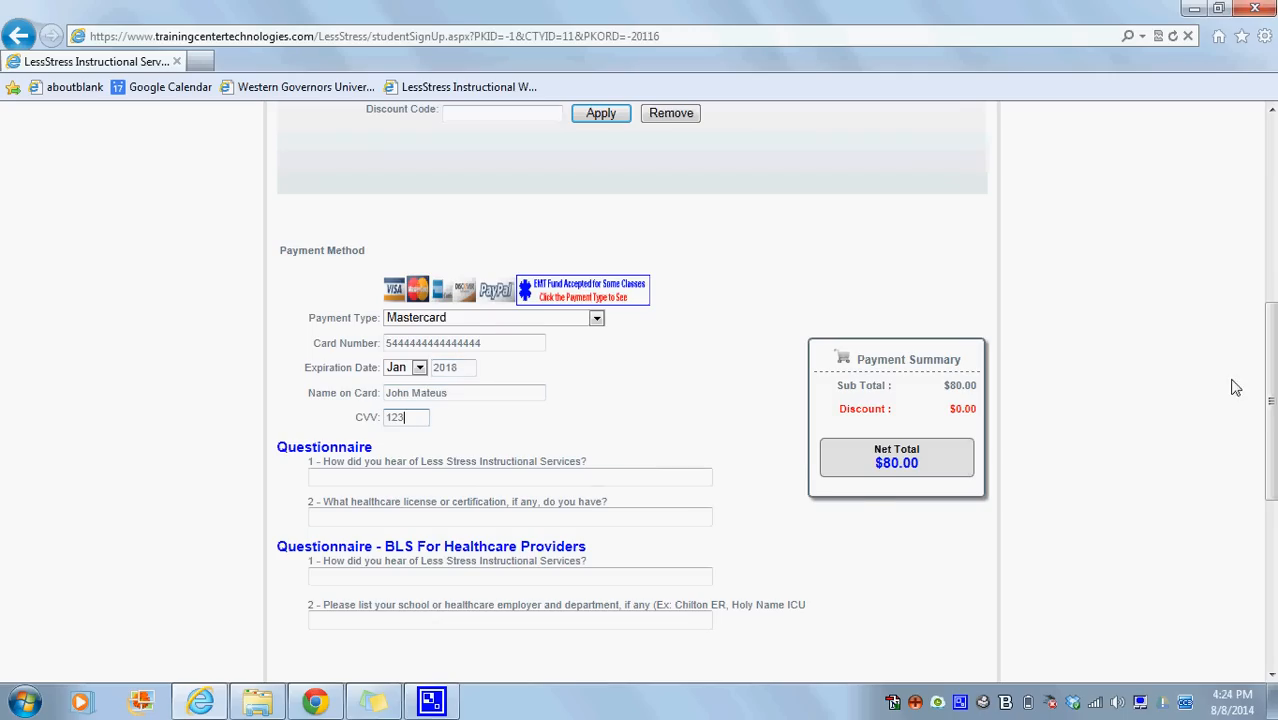
Agree to the terms and conditions of the registration.
left_click_drag(1275, 411, 1274, 587)
left_click(312, 519)
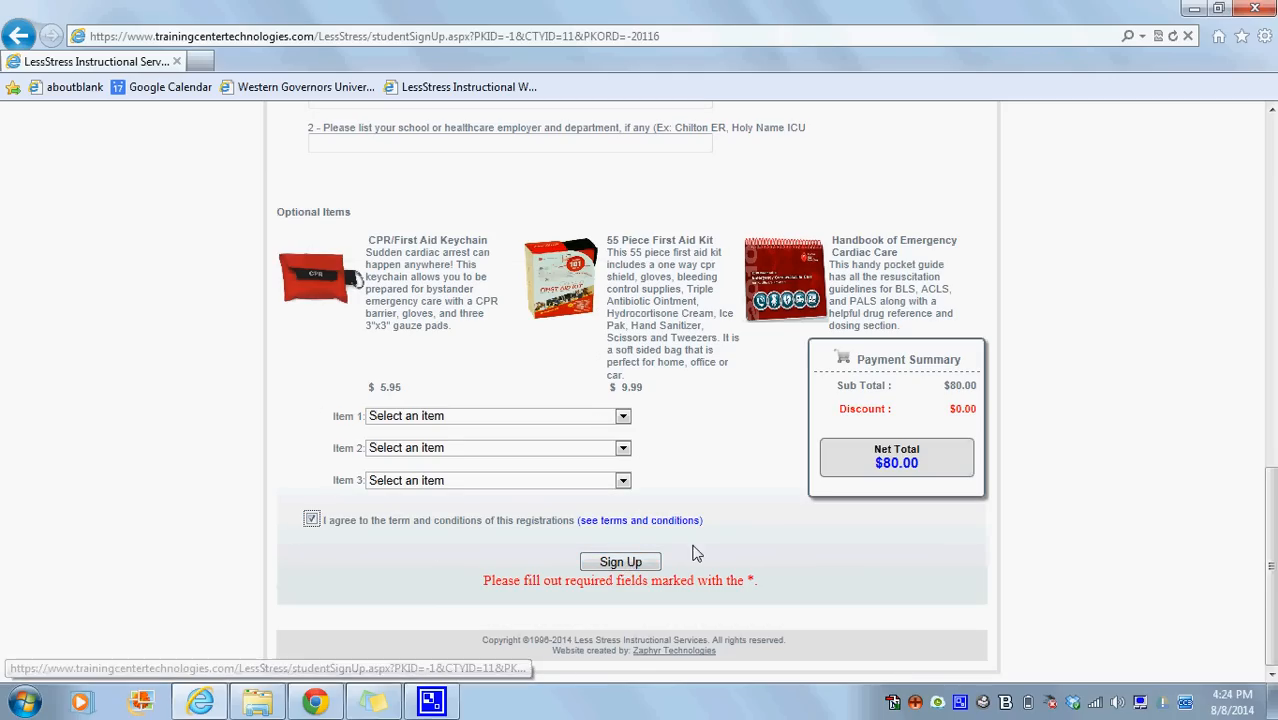
Switch to Chrome, open the billing invoices and check the invoice total and balance due of the student's BLS registration.
left_click(316, 703)
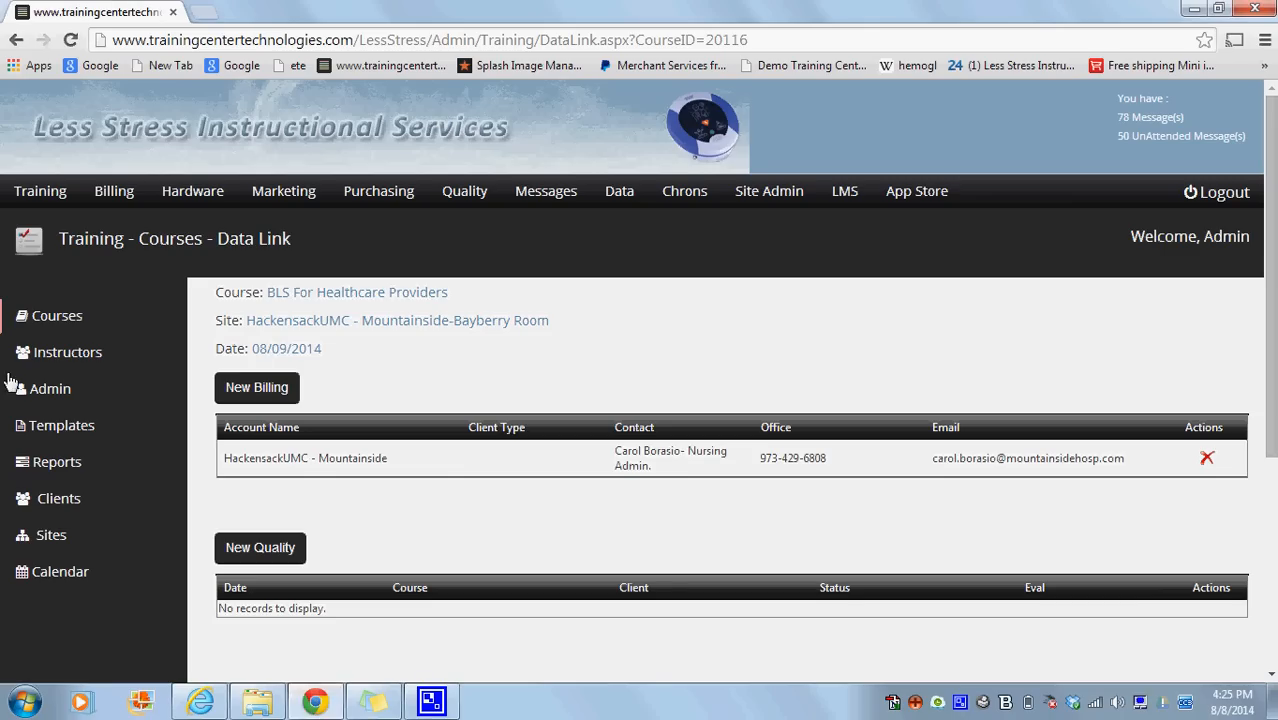
left_click(114, 207)
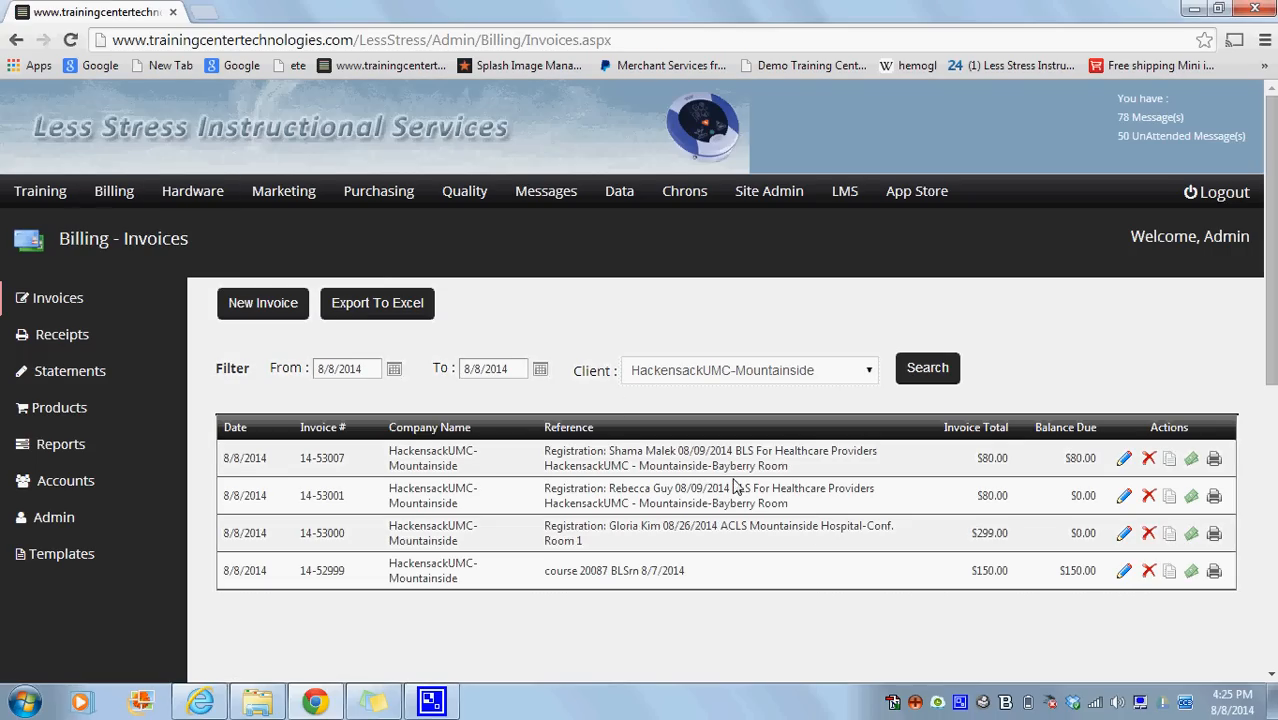
left_click_drag(789, 504, 548, 500)
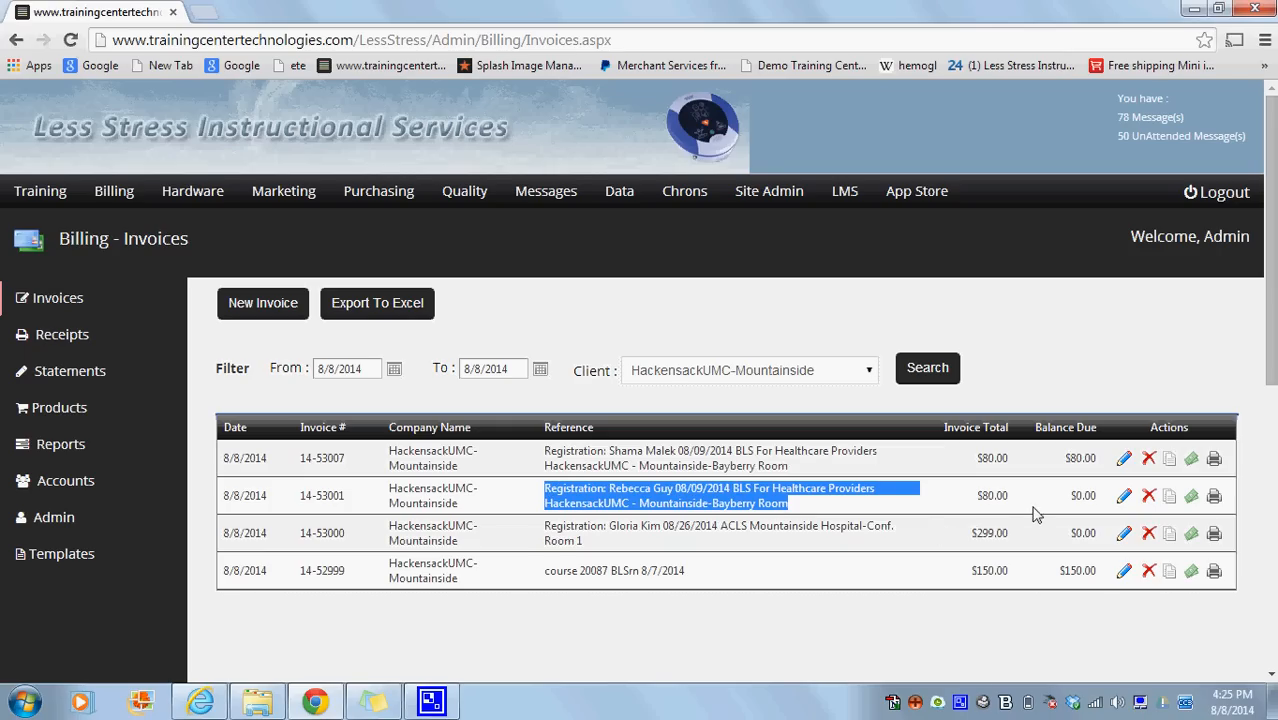
triple_click(1003, 500)
left_click_drag(1098, 500, 1073, 502)
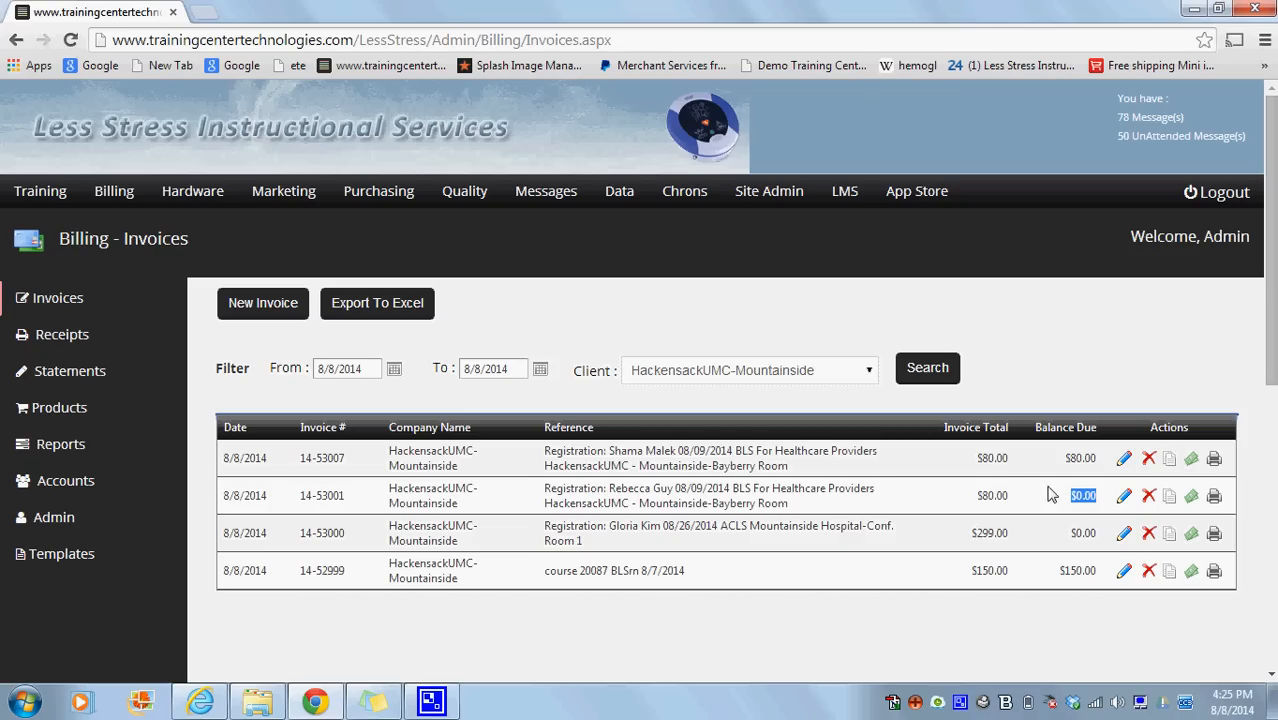
Examine the reference text of the student's registration invoice: type, student name, class date, course and site.
left_click_drag(608, 494, 545, 492)
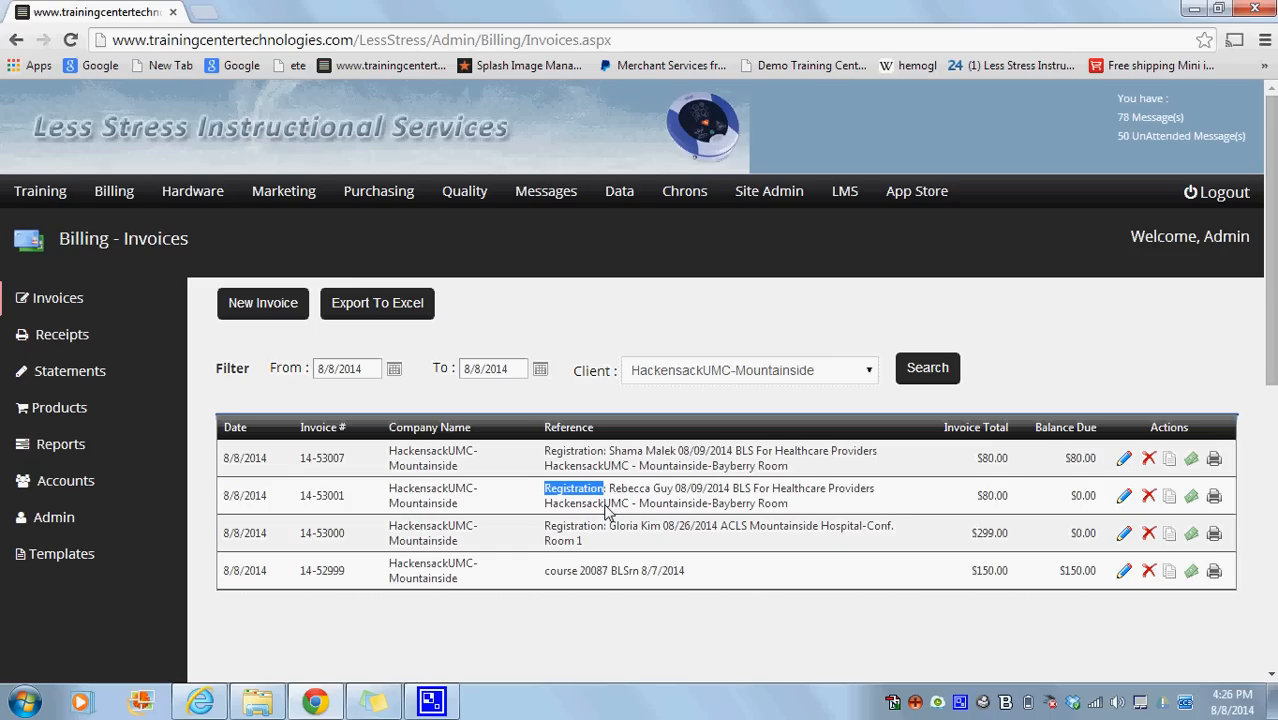
left_click_drag(676, 490, 611, 497)
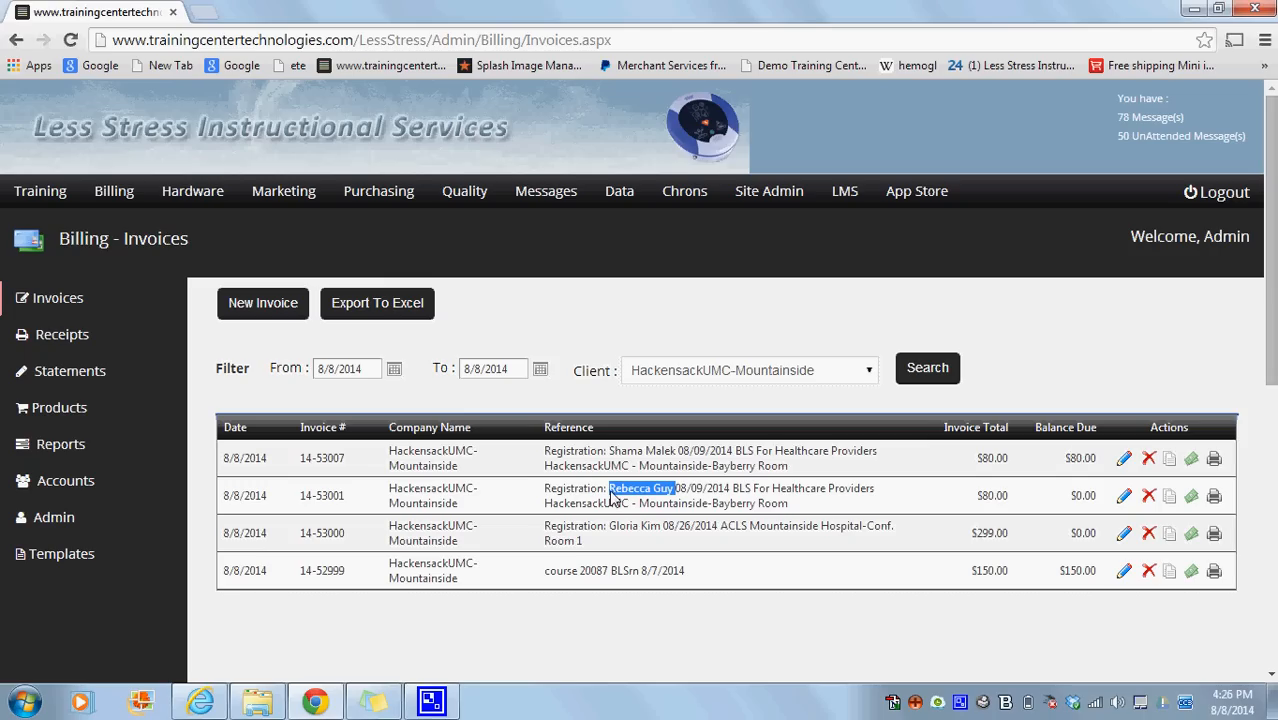
left_click_drag(732, 492, 677, 497)
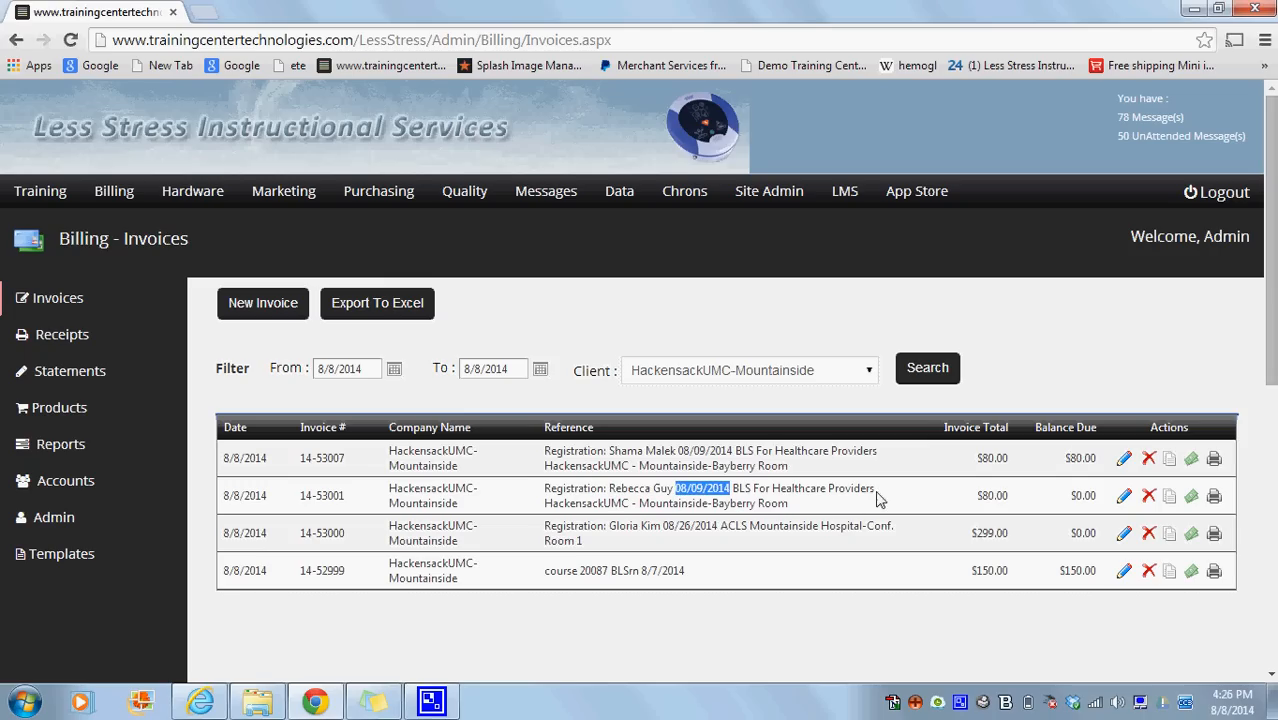
mouse_move(877, 498)
left_mouse_down()
mouse_move(737, 497)
mouse_move(786, 505)
mouse_move(577, 524)
mouse_move(555, 512)
left_mouse_up()
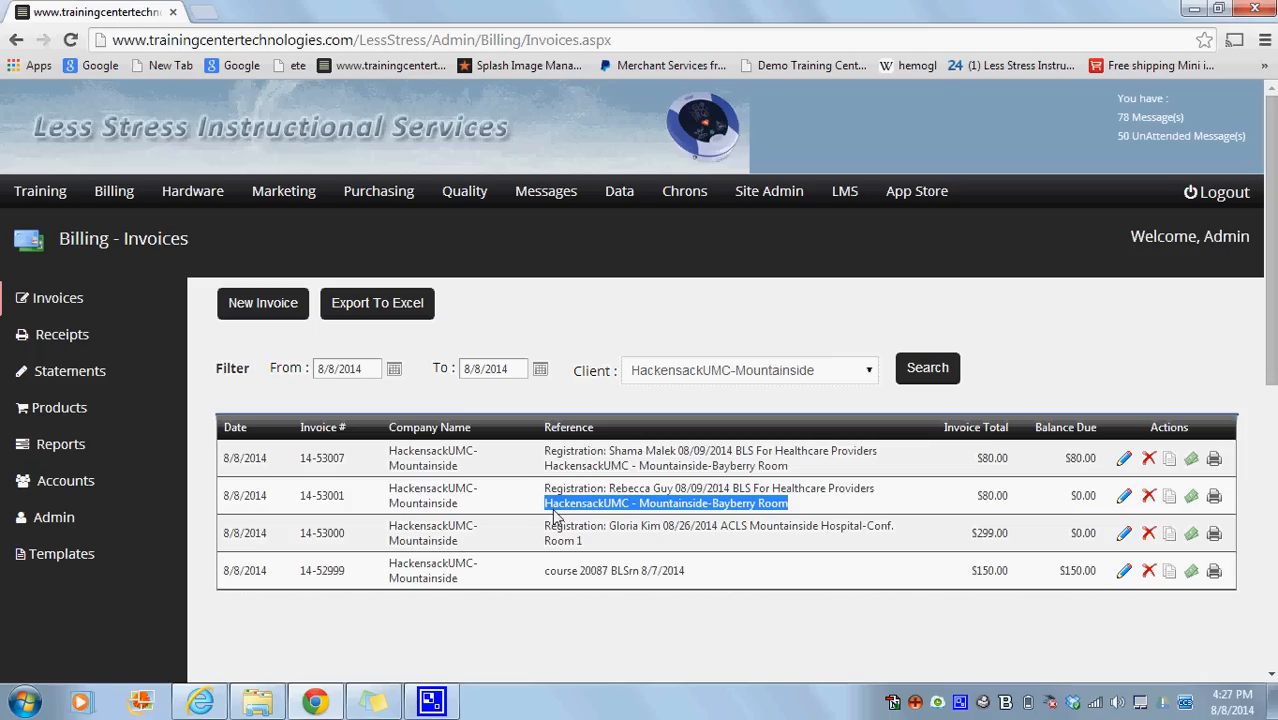
left_click(441, 706)
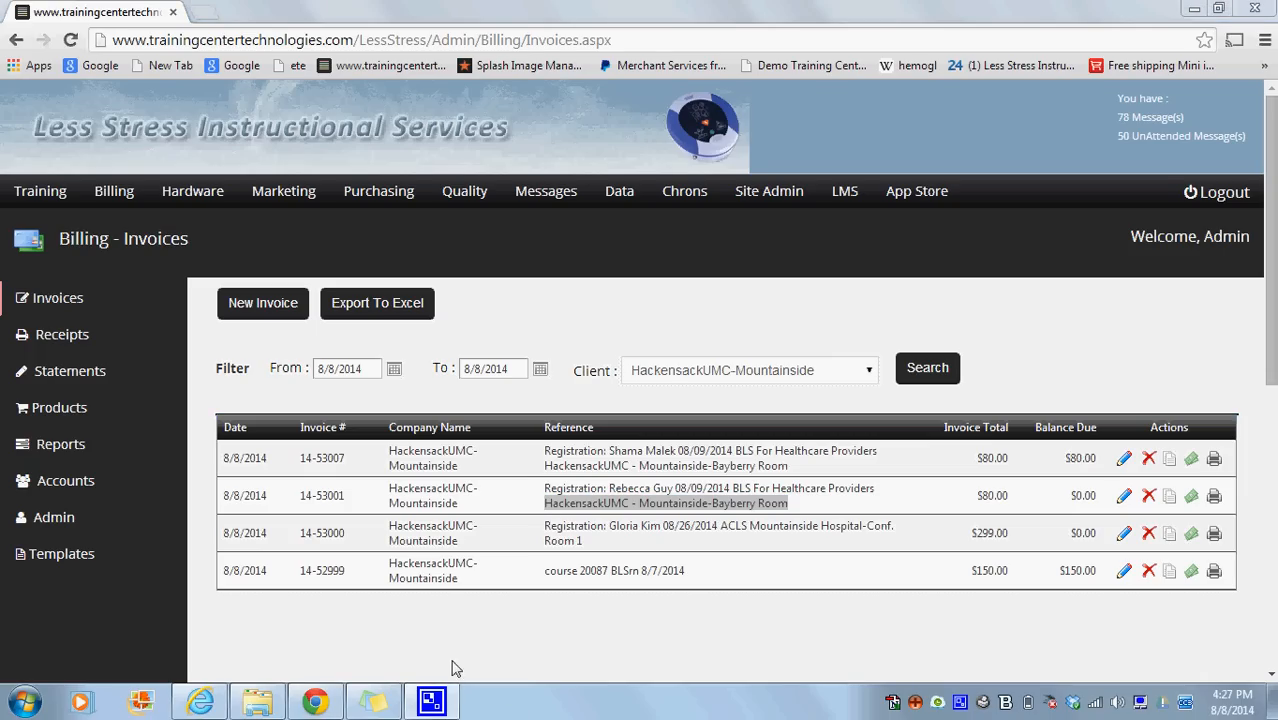